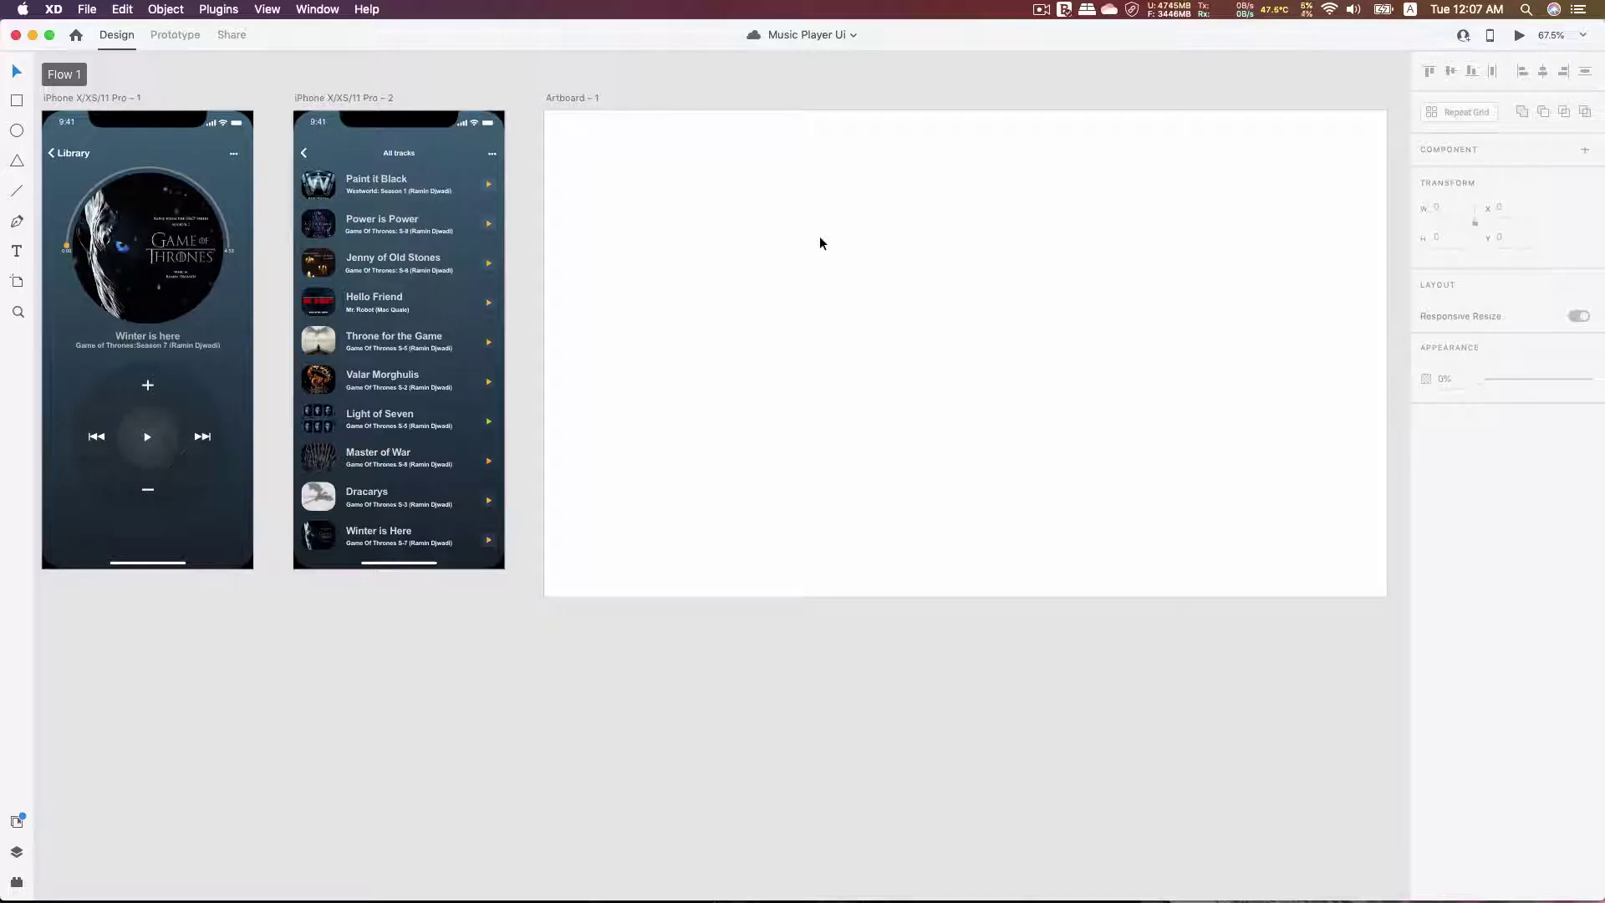
# Step: Draw a rectangle about 393 by 219 in the upper-left part of the blank artboard
pyautogui.press('r')
pyautogui.moveTo(607, 172); pyautogui.dragTo(610, 174)
pyautogui.moveTo(824, 310); pyautogui.dragTo(828, 295)
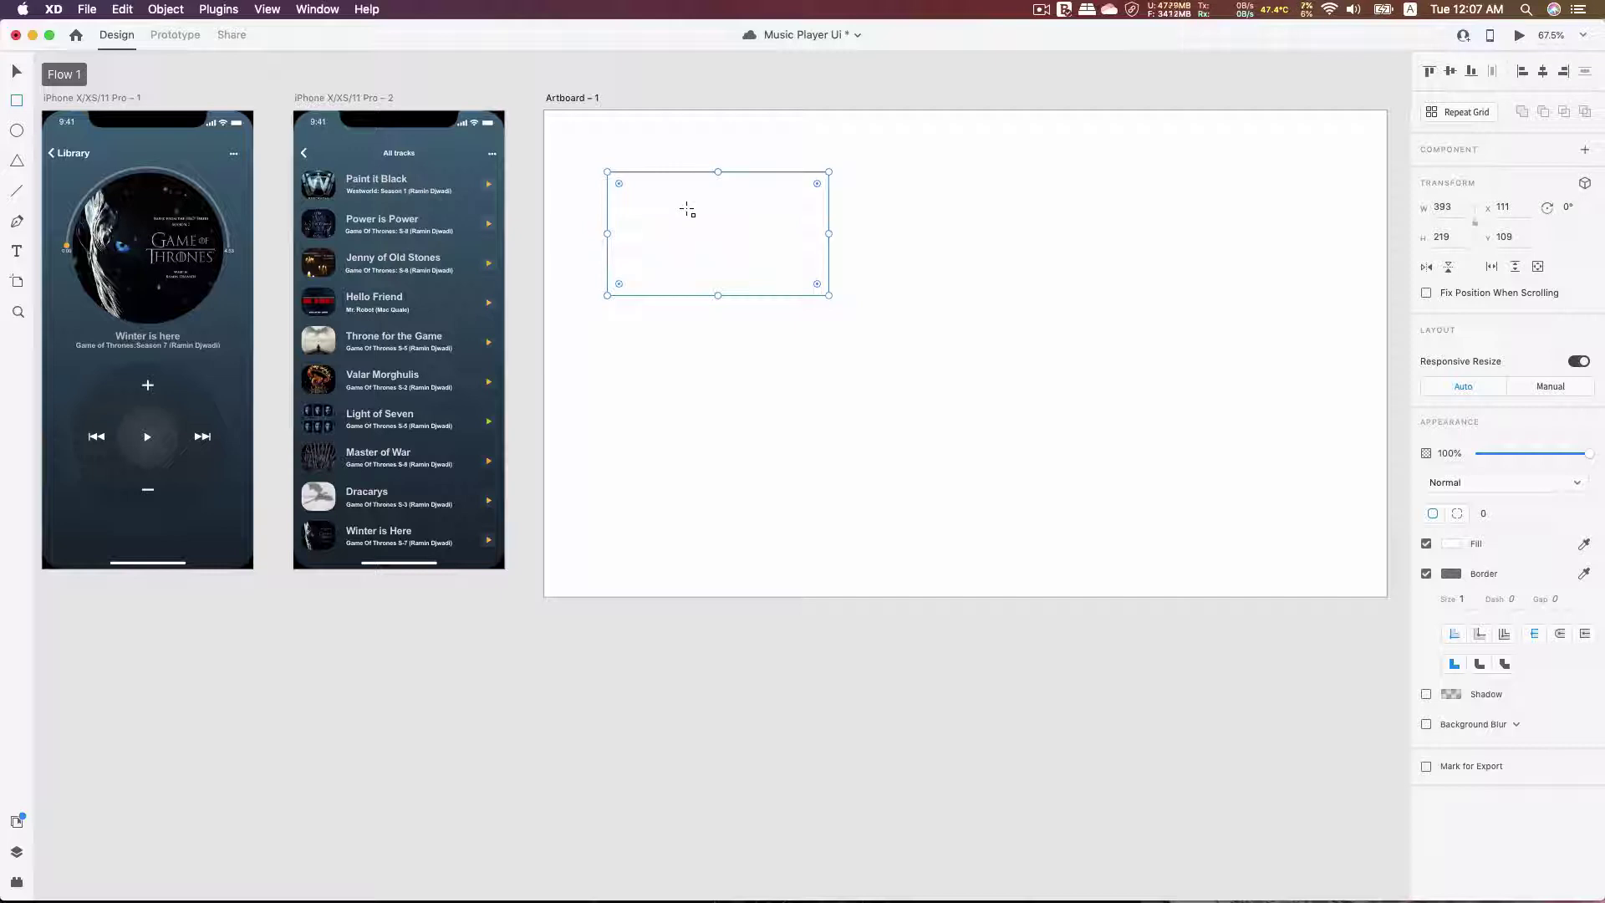
# Step: Draw a circle about 280 in diameter beside the rectangle and place it at about X 646, Y 65
pyautogui.press('e')
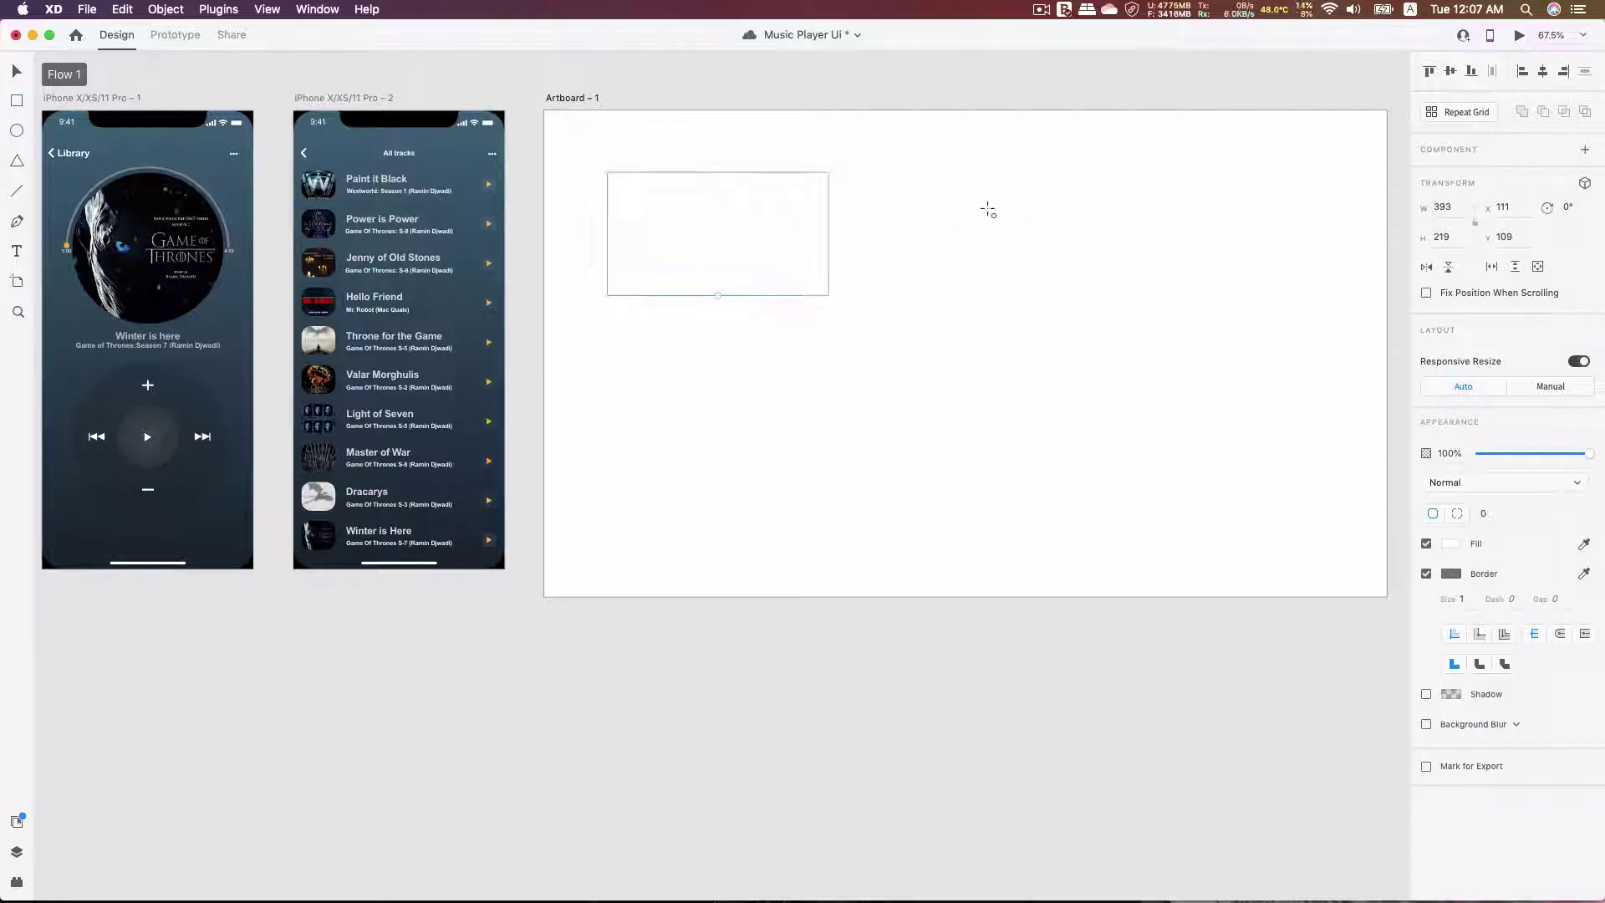
pyautogui.moveTo(987, 212)
pyautogui.mouseDown()
pyautogui.moveTo(1121, 351)
pyautogui.moveTo(1074, 284)
pyautogui.mouseUp()
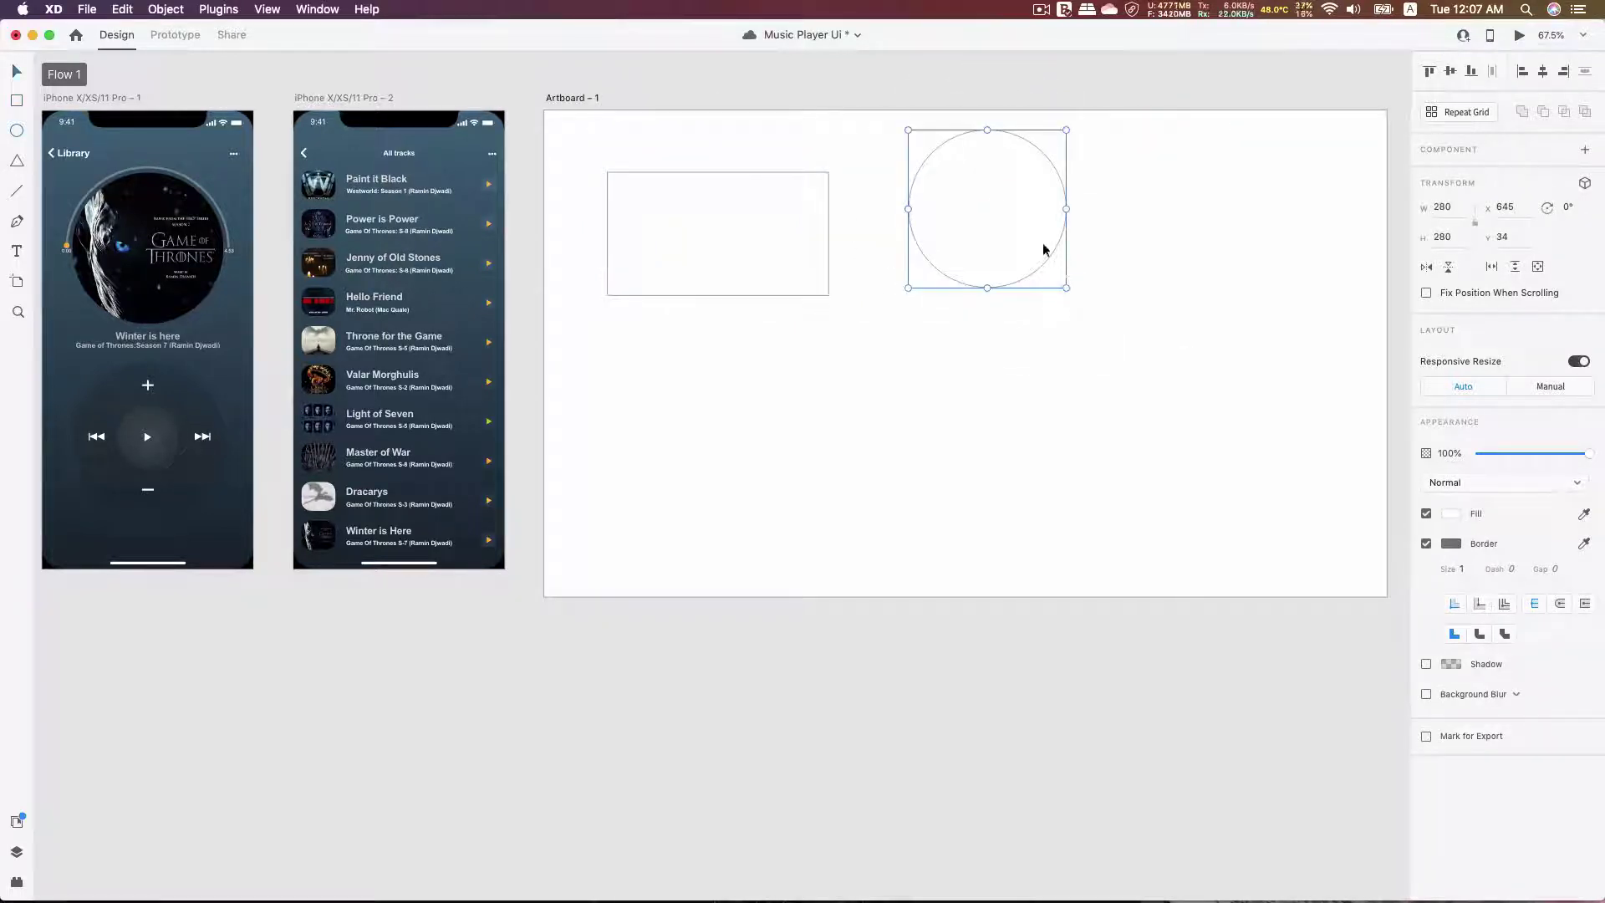
pyautogui.press('v')
pyautogui.moveTo(1017, 213); pyautogui.dragTo(1017, 229)
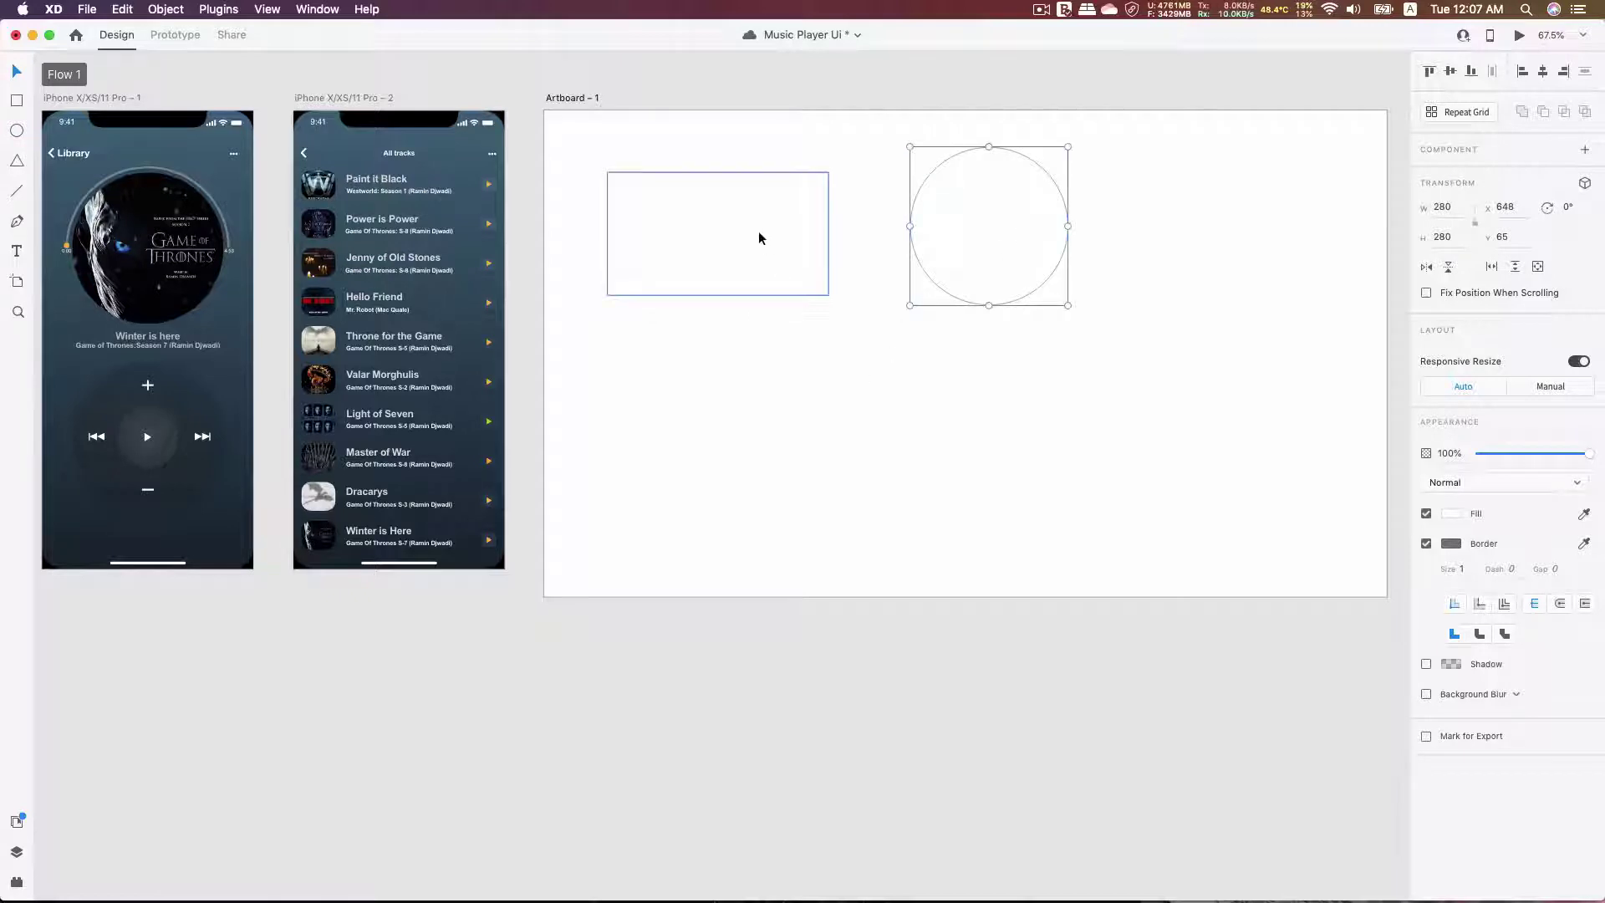
# Step: Duplicate the rectangle directly below the original and round the copy's corners to a radius of about 43
pyautogui.click(761, 268)
pyautogui.moveTo(734, 292); pyautogui.dragTo(738, 433)
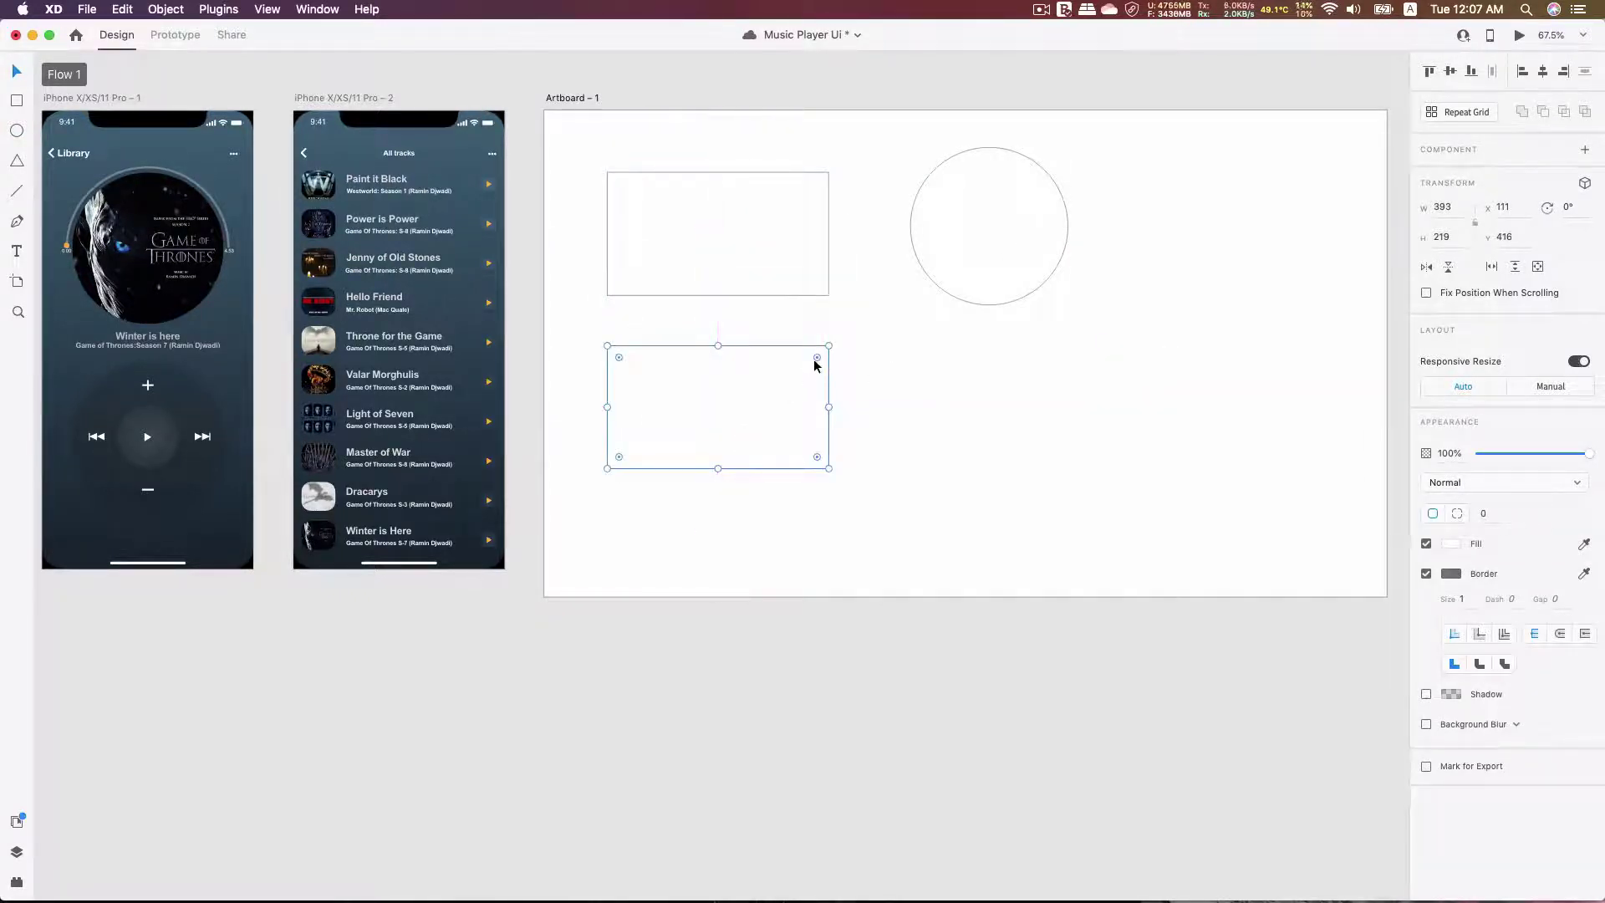
pyautogui.moveTo(816, 357); pyautogui.dragTo(801, 358)
pyautogui.click(870, 376)
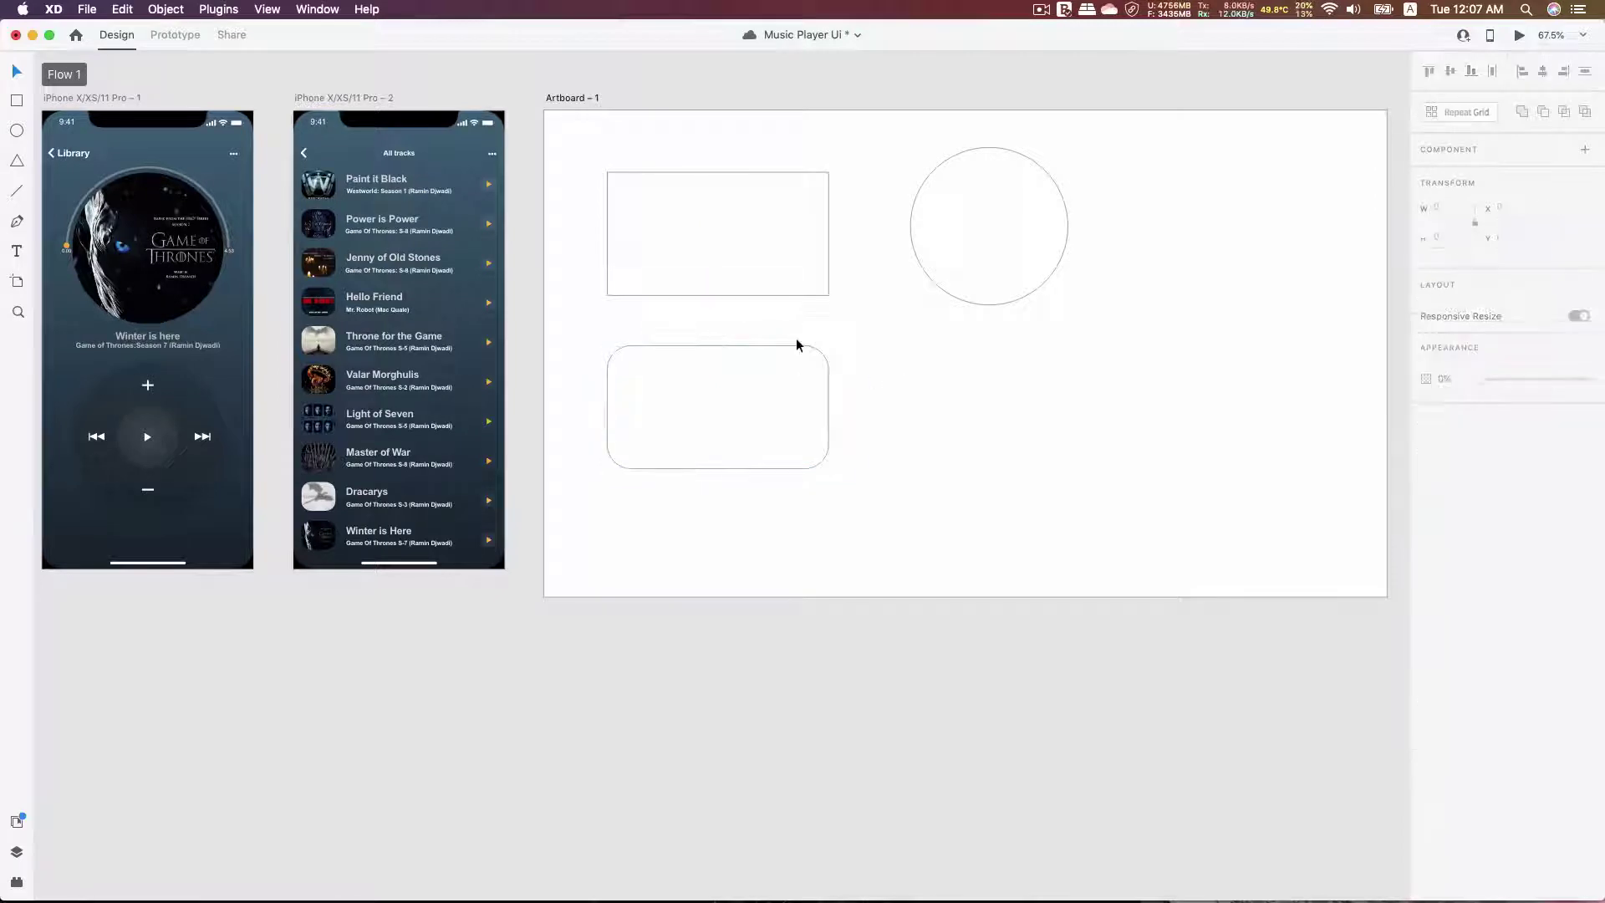
pyautogui.click(741, 386)
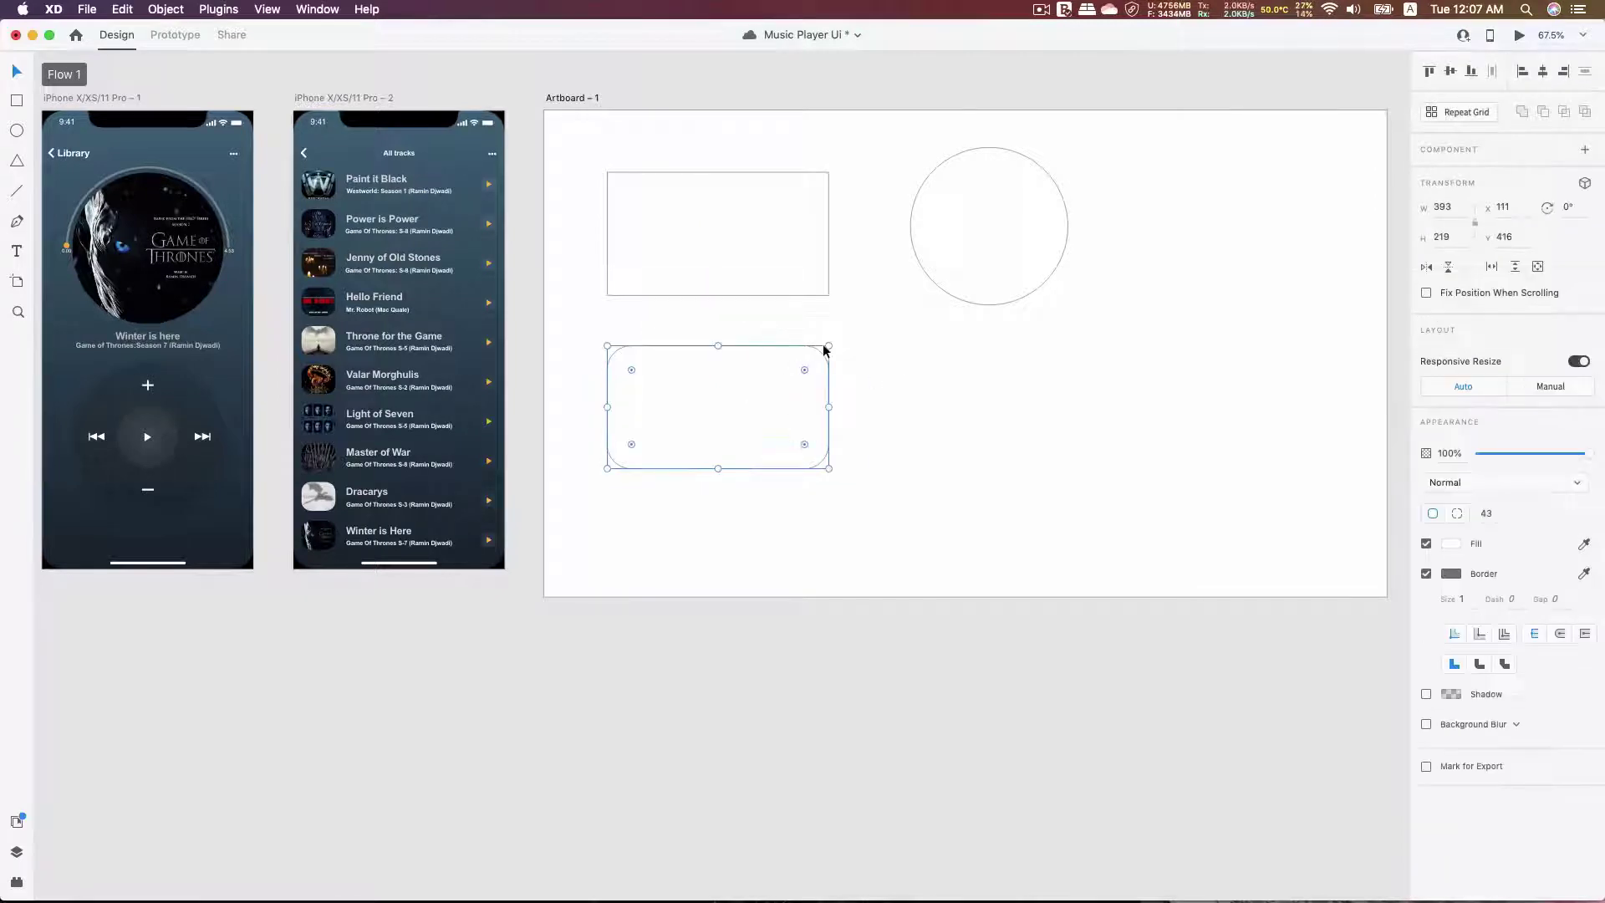
# Step: Draw a triangle about 300 by 260 and place it below the circle at about X 778, Y 416
pyautogui.click(16, 162)
pyautogui.moveTo(1078, 378); pyautogui.dragTo(1165, 449)
pyautogui.moveTo(1058, 340); pyautogui.dragTo(1046, 384)
pyautogui.press('Escape')
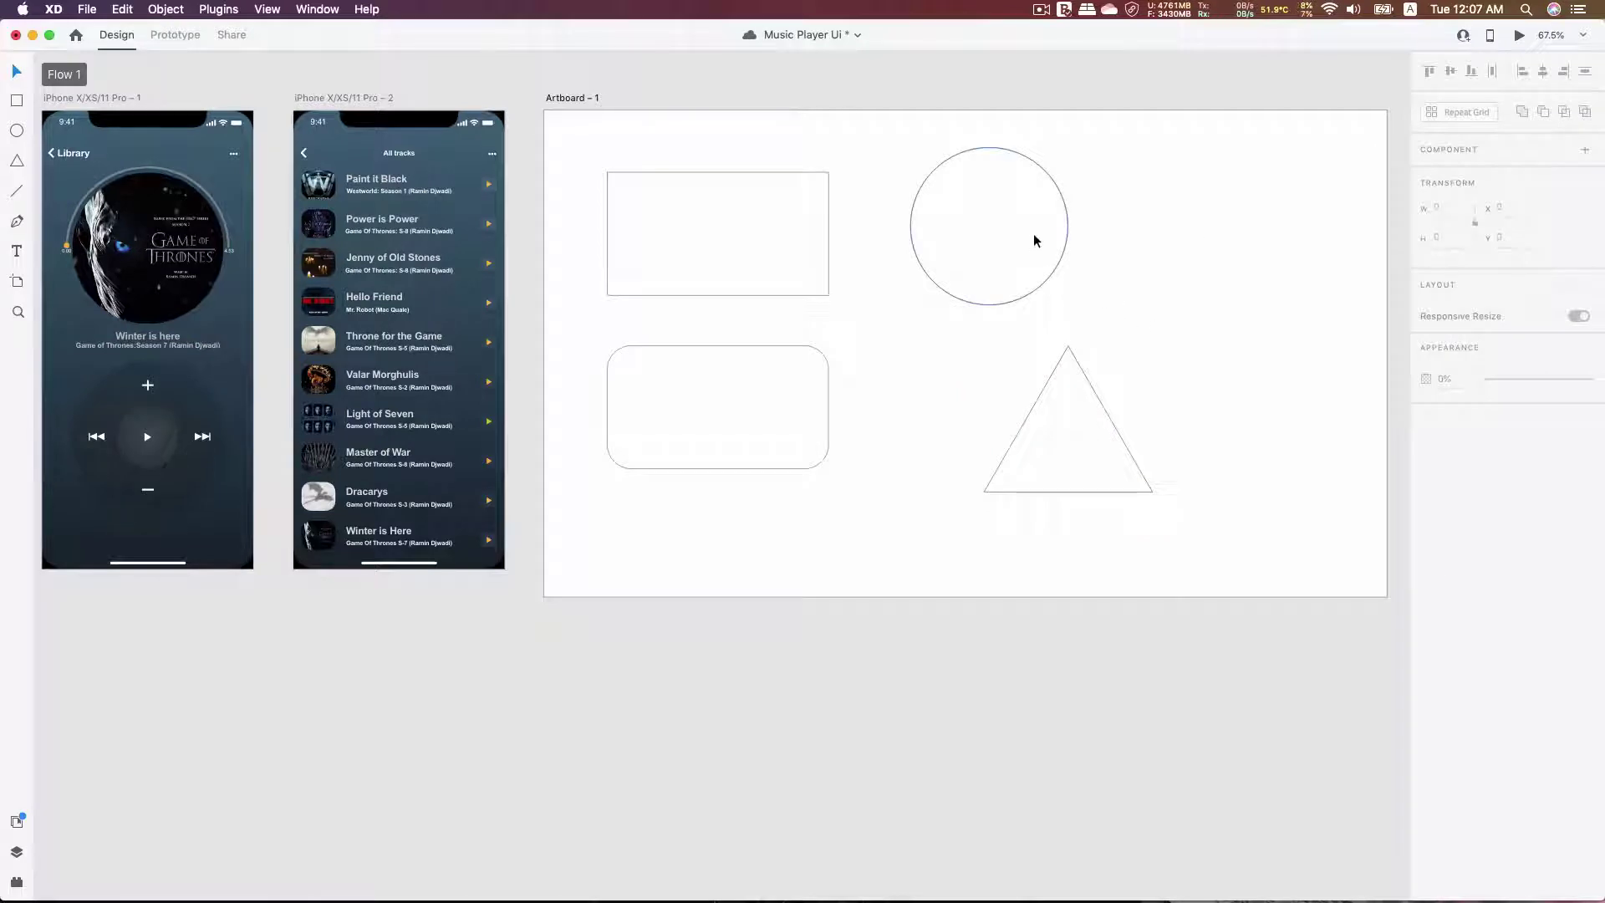
# Step: Move the circle down to about Y 79 and fill it with pink #D98484 at 92% opacity
pyautogui.click(1008, 276)
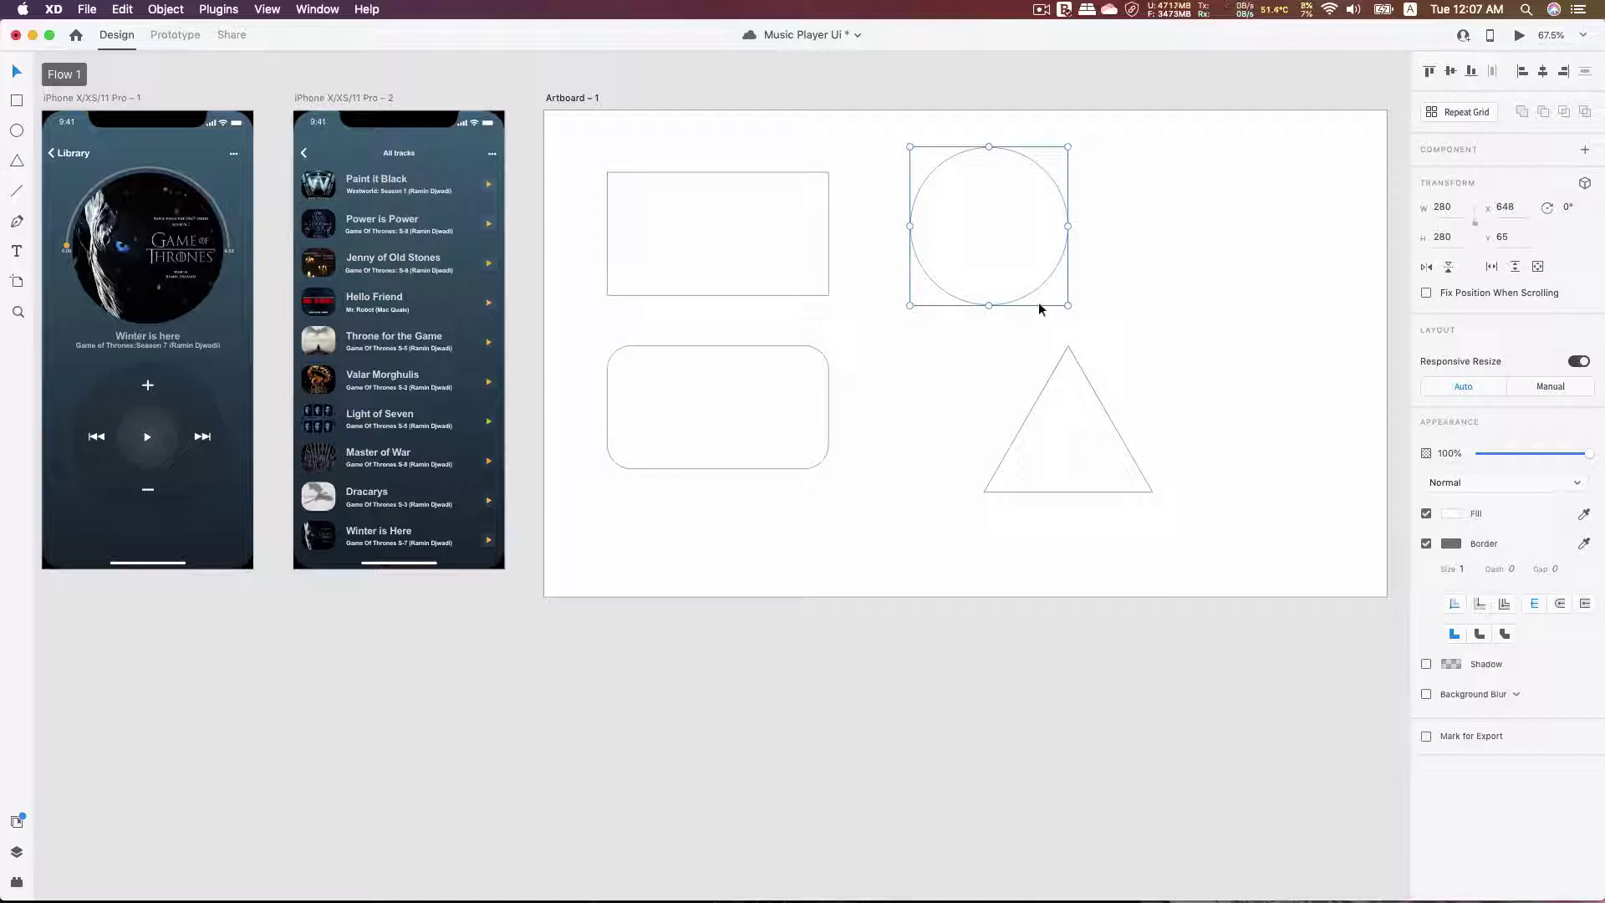
pyautogui.moveTo(1012, 248); pyautogui.dragTo(1011, 258)
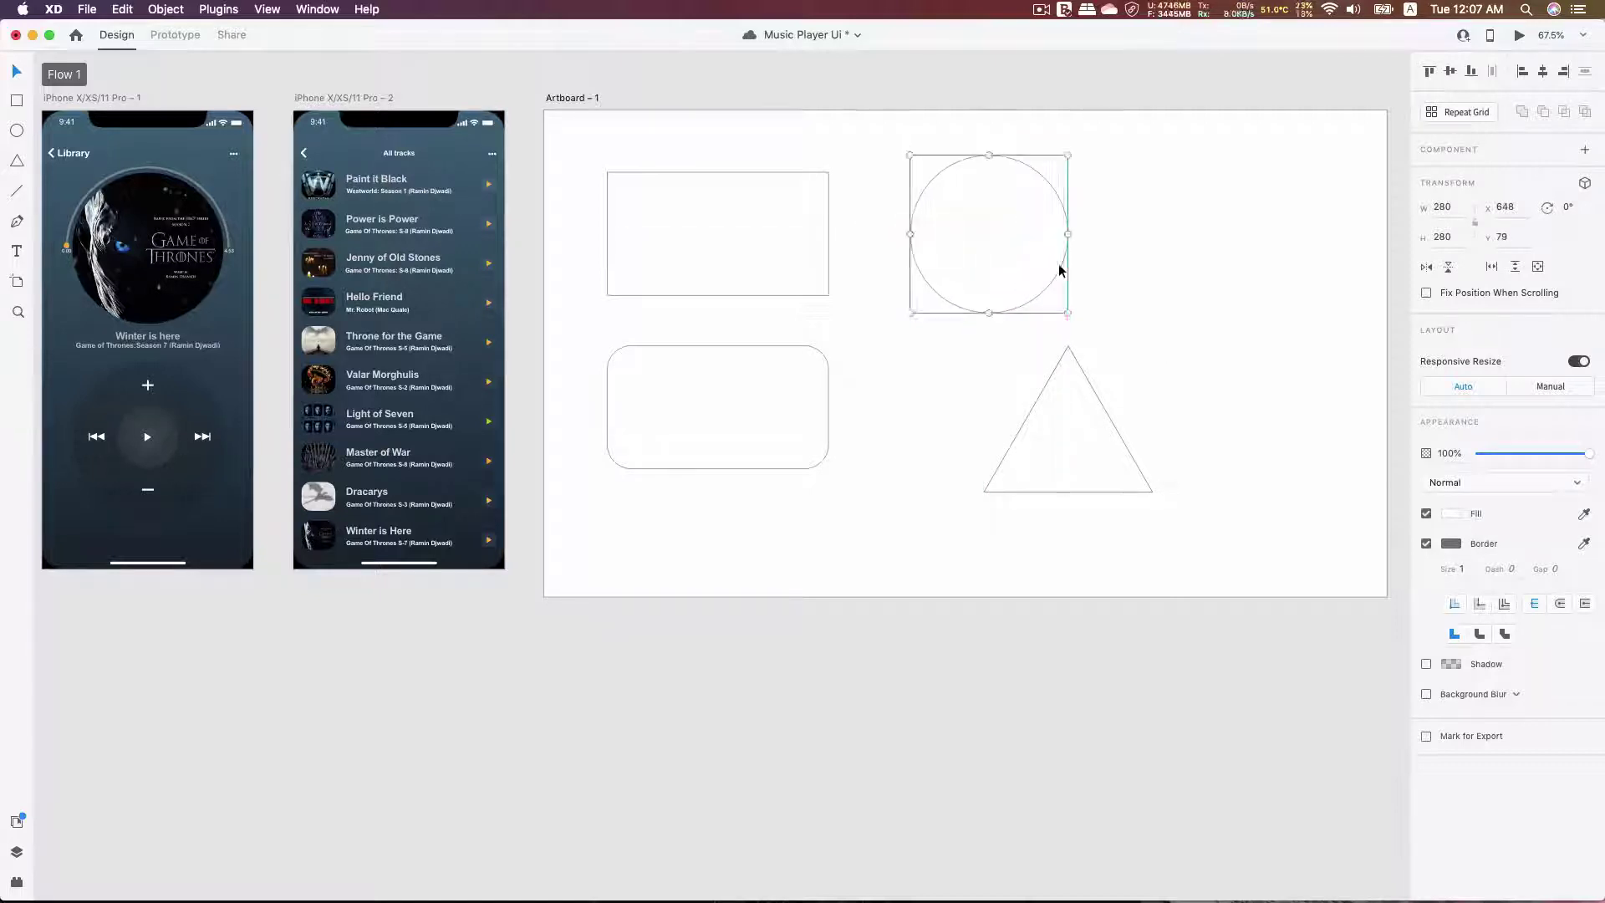
pyautogui.click(1456, 513)
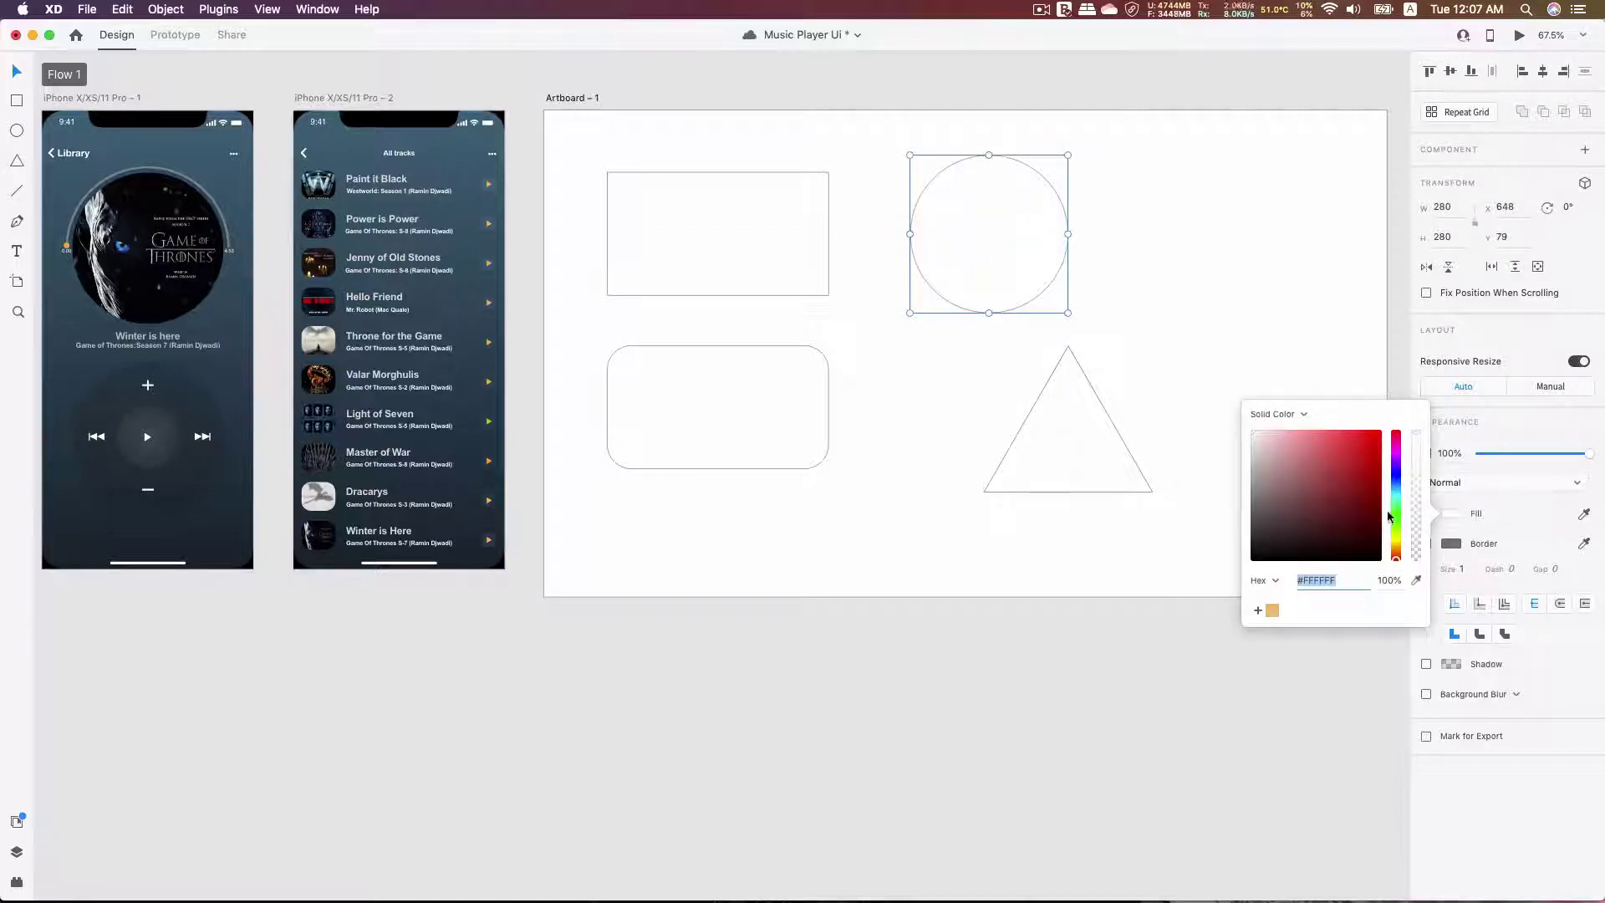
pyautogui.click(1451, 513)
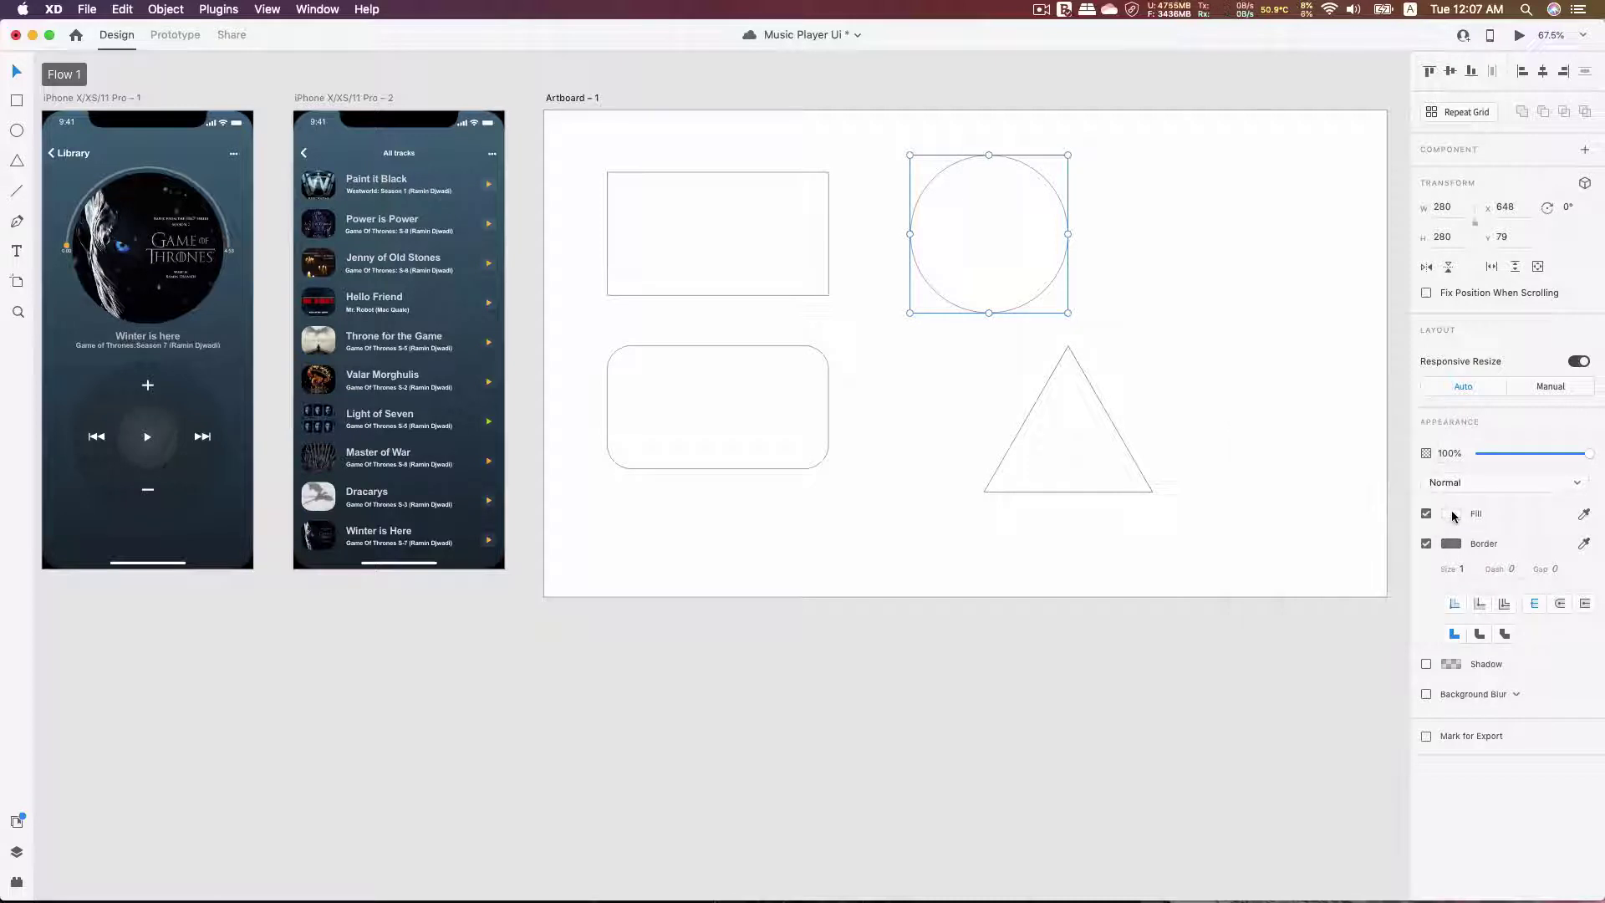
pyautogui.click(1451, 514)
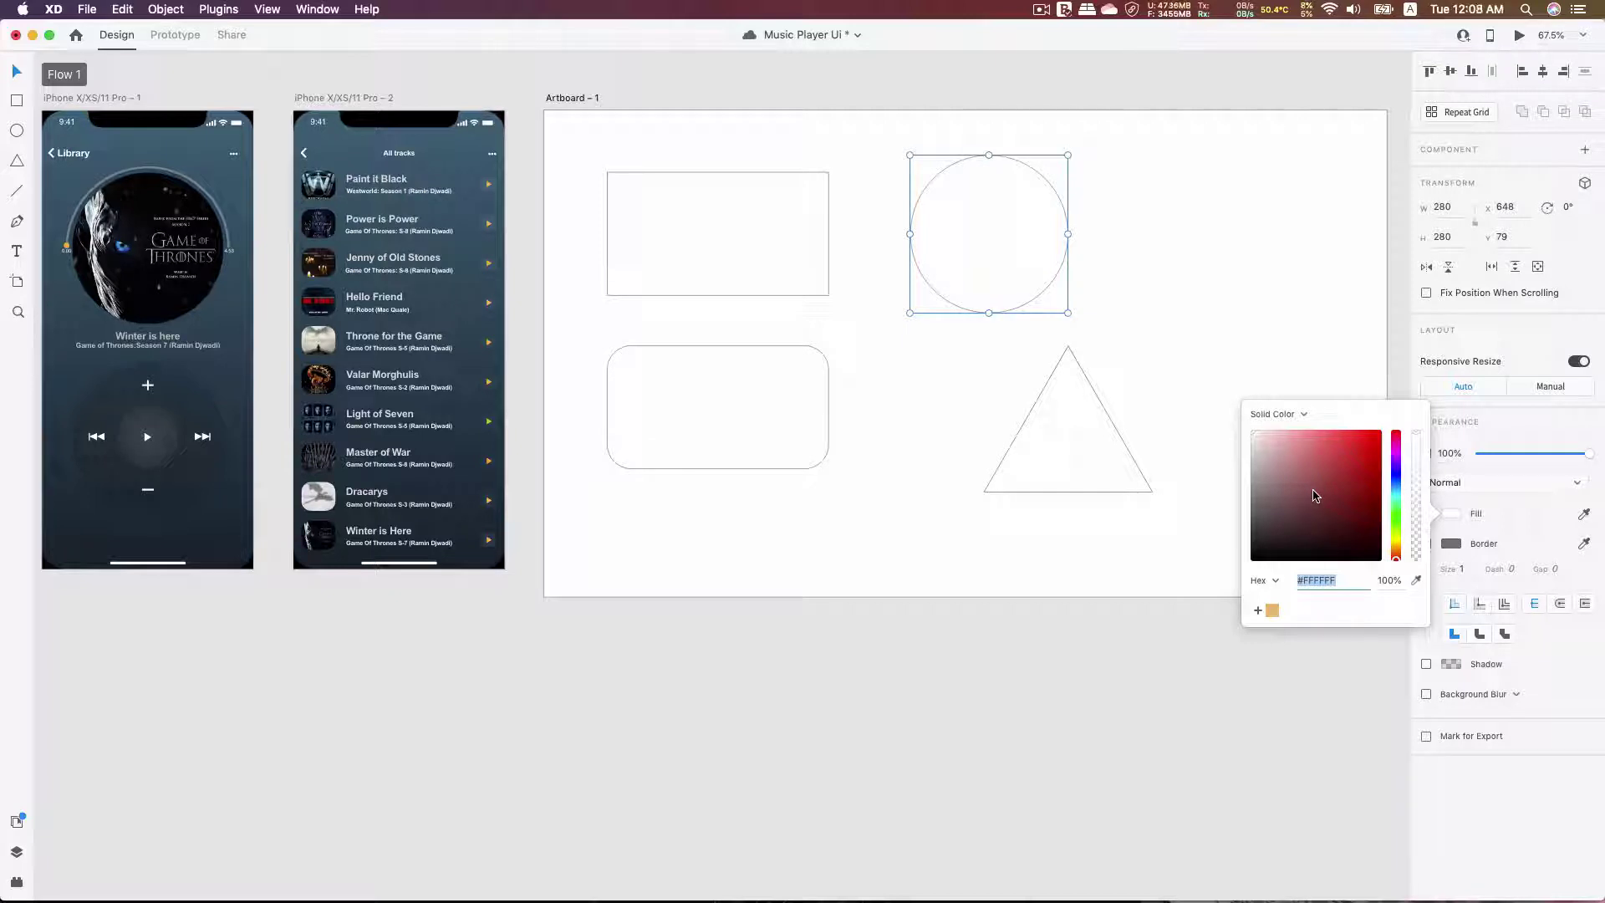
pyautogui.moveTo(1280, 446)
pyautogui.mouseDown()
pyautogui.moveTo(1340, 456)
pyautogui.moveTo(1301, 449)
pyautogui.mouseUp()
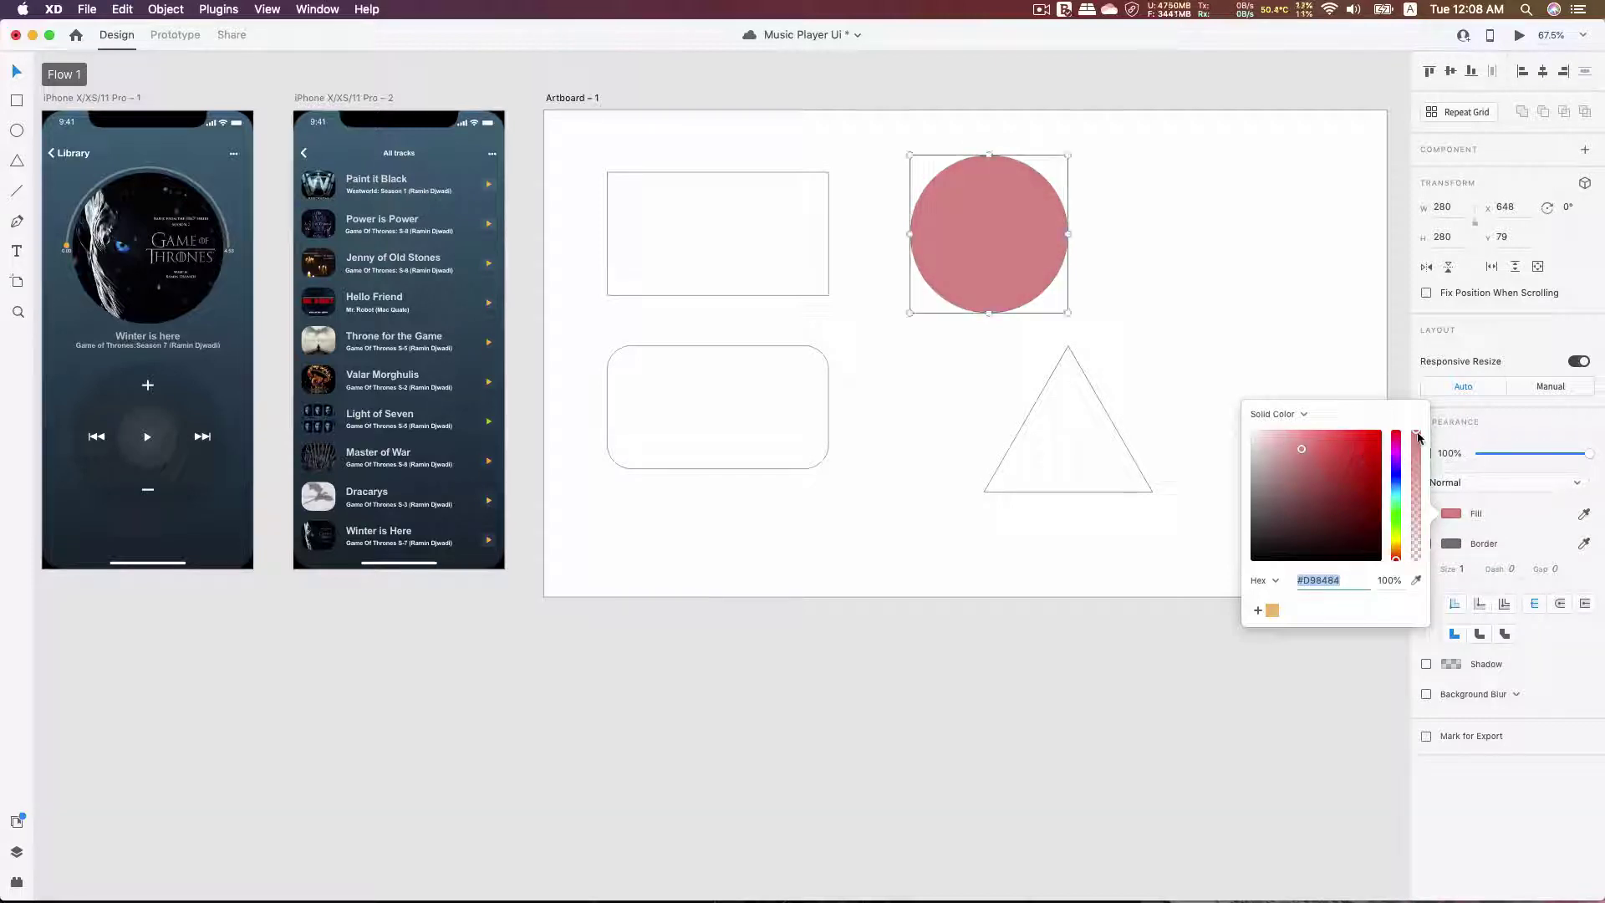
pyautogui.moveTo(1418, 436)
pyautogui.mouseDown()
pyautogui.moveTo(1418, 502)
pyautogui.moveTo(1415, 440)
pyautogui.mouseUp()
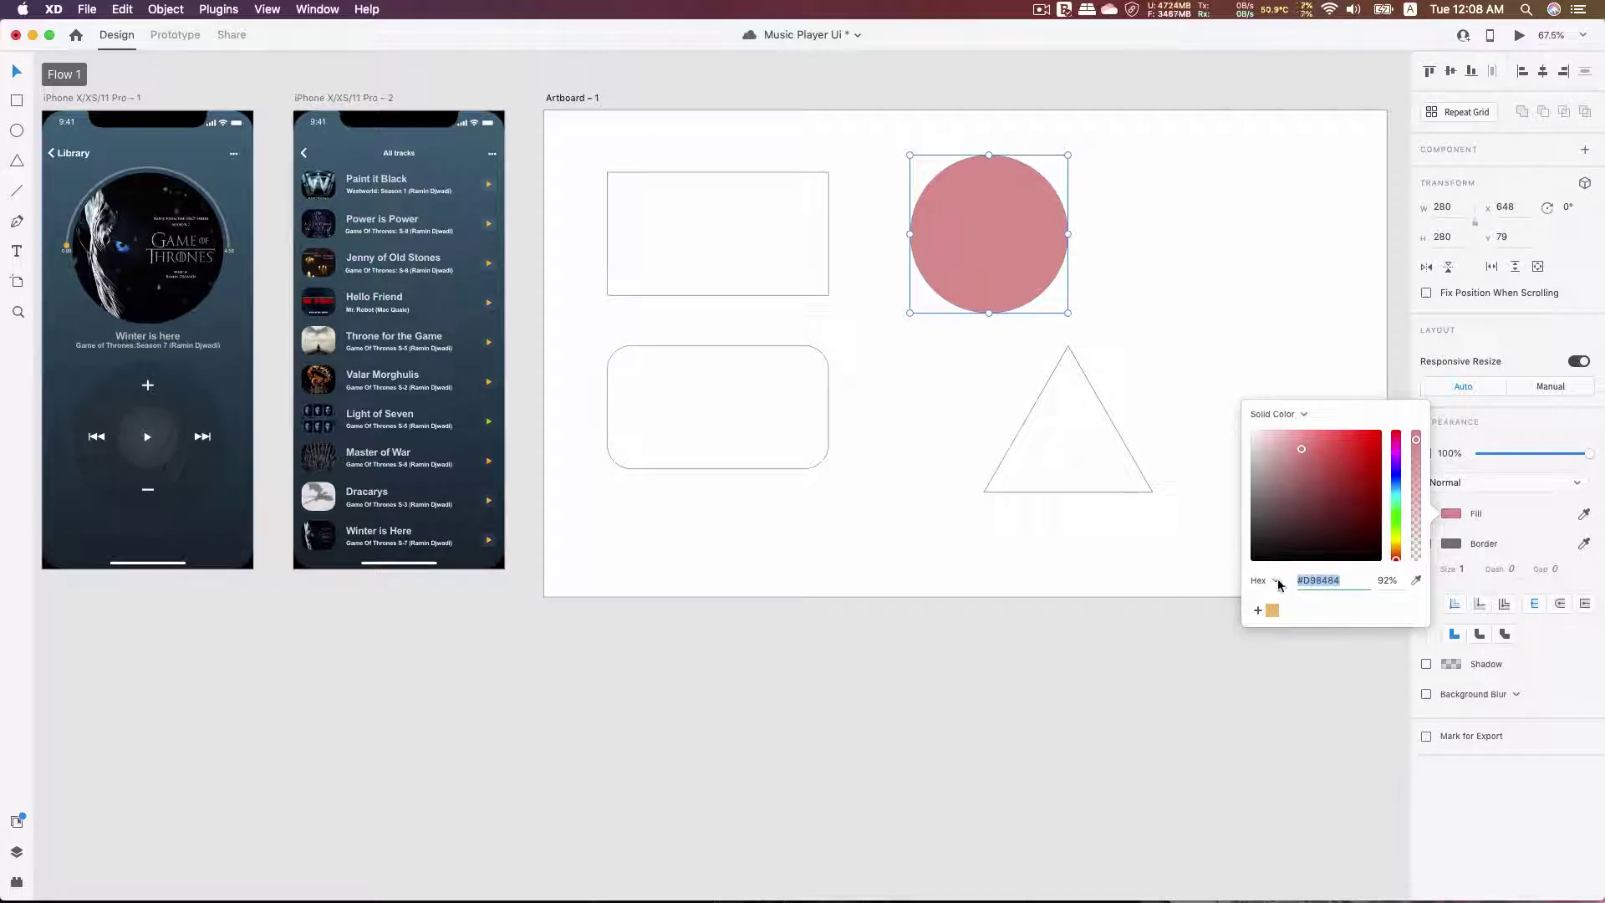
# Step: Switch the fill colour format to RGB and then HSB, and set the circle's fill to HSB 0, 60, 84
pyautogui.click(1276, 581)
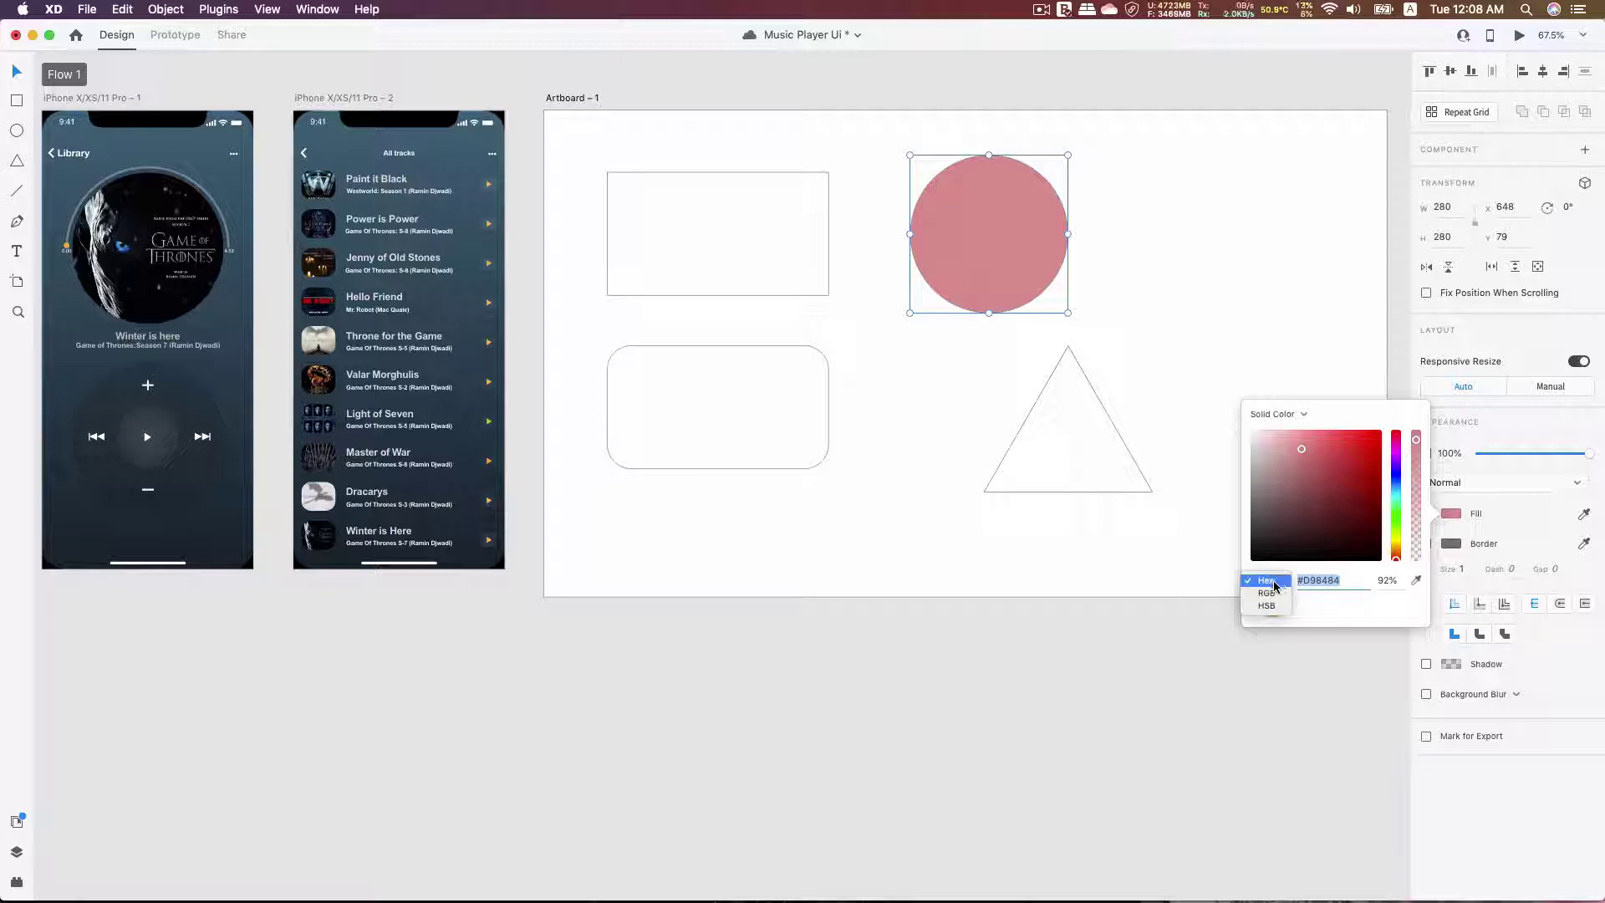
pyautogui.click(1271, 593)
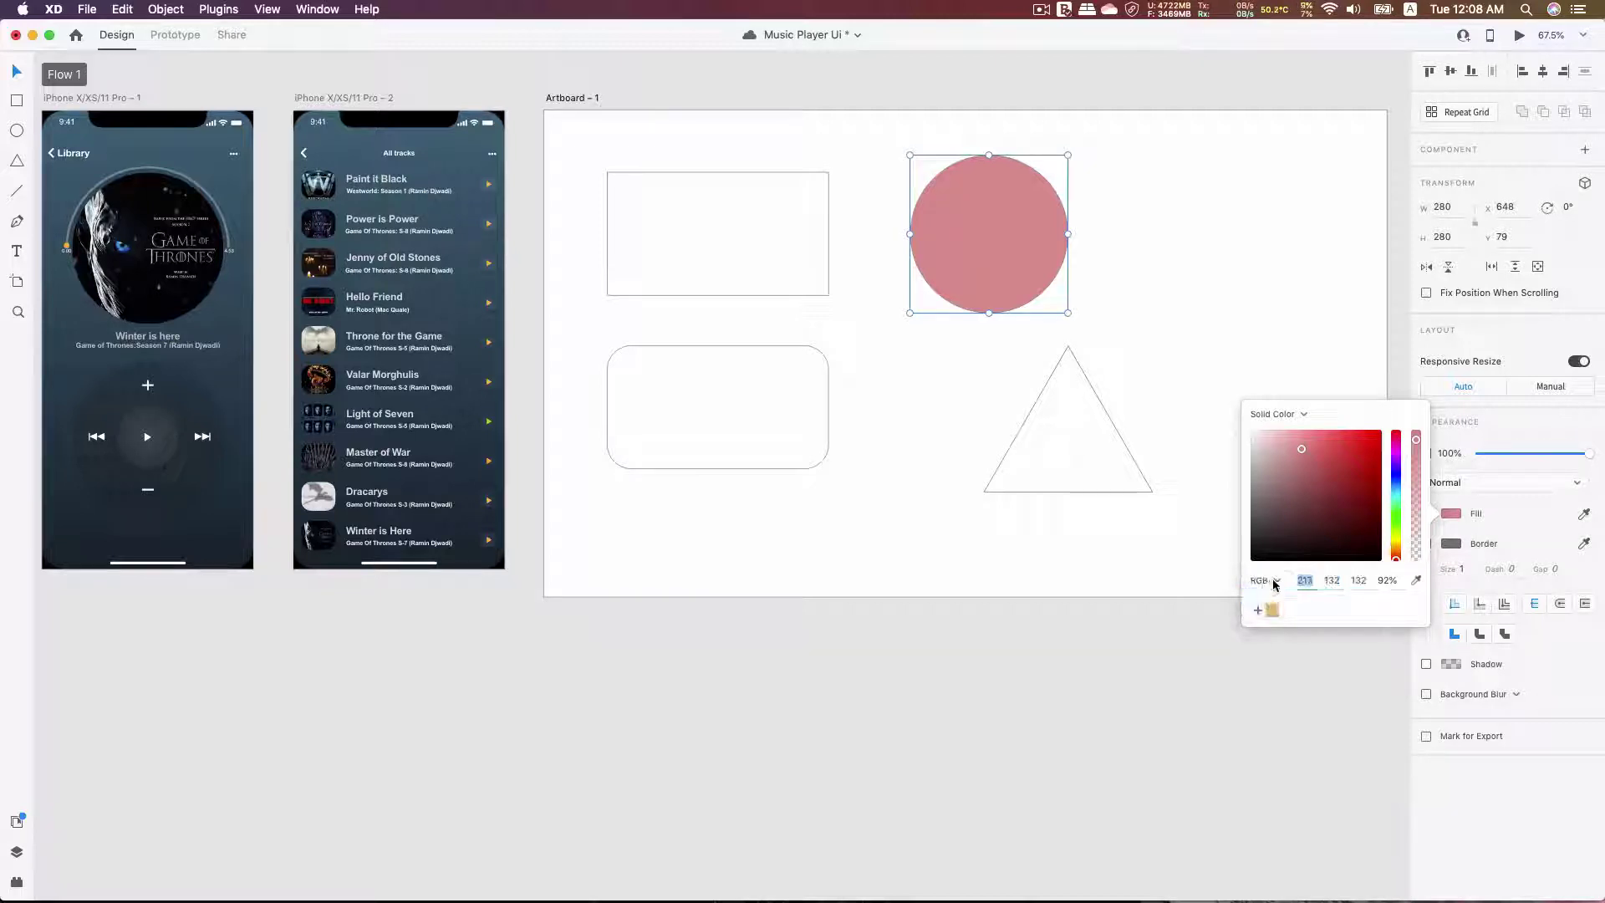
pyautogui.click(1270, 593)
pyautogui.click(1271, 593)
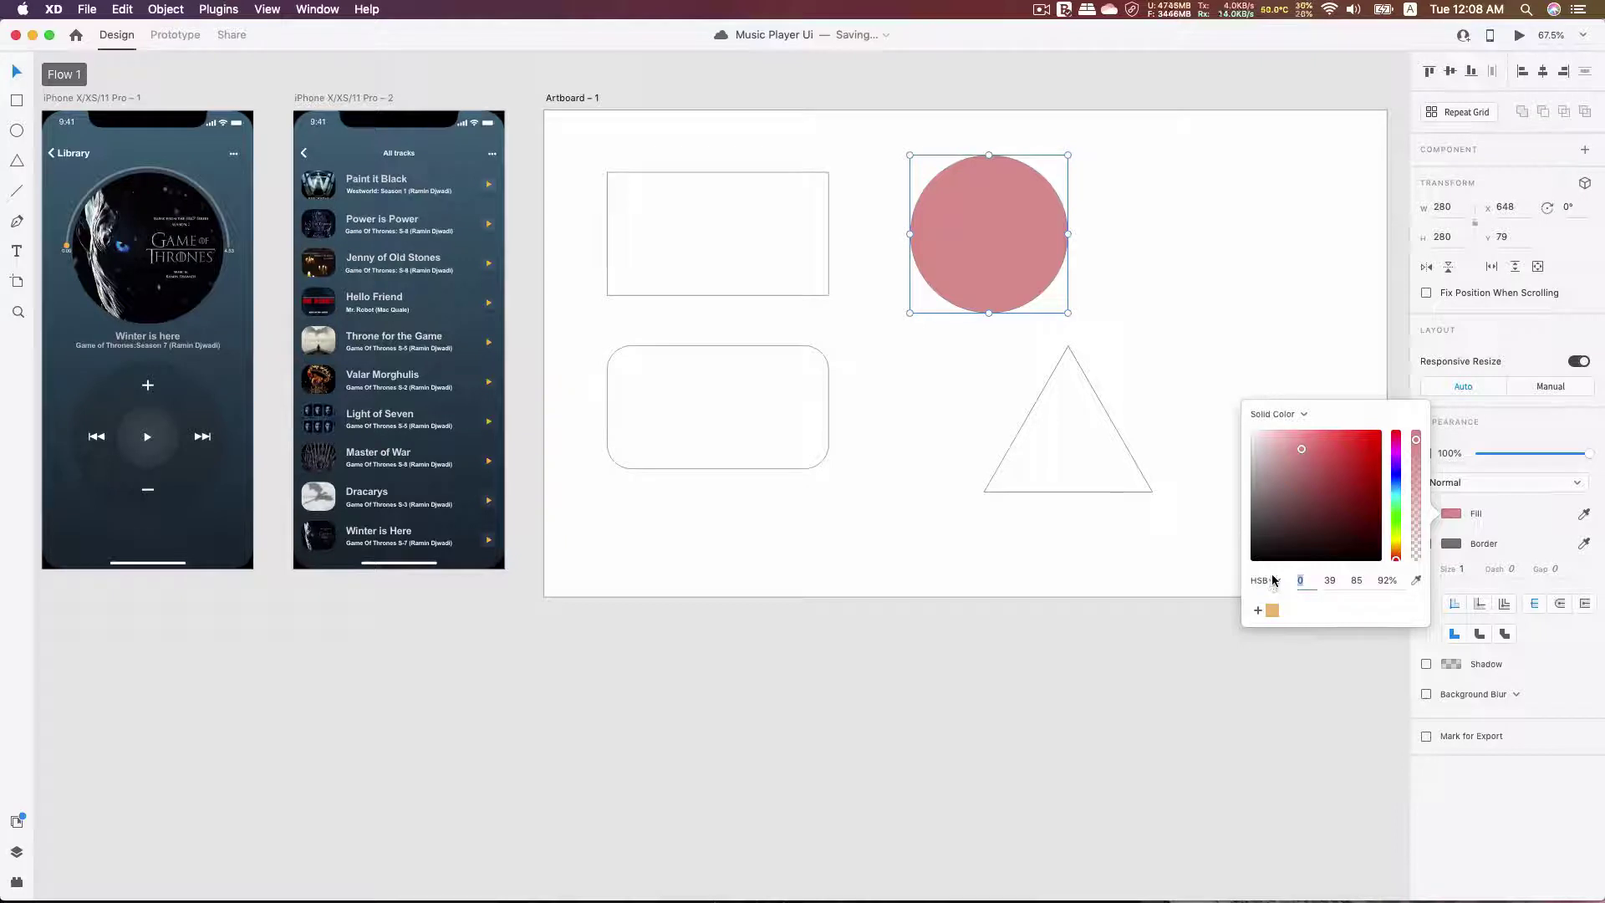
pyautogui.click(1354, 497)
pyautogui.moveTo(1354, 497); pyautogui.dragTo(1330, 453)
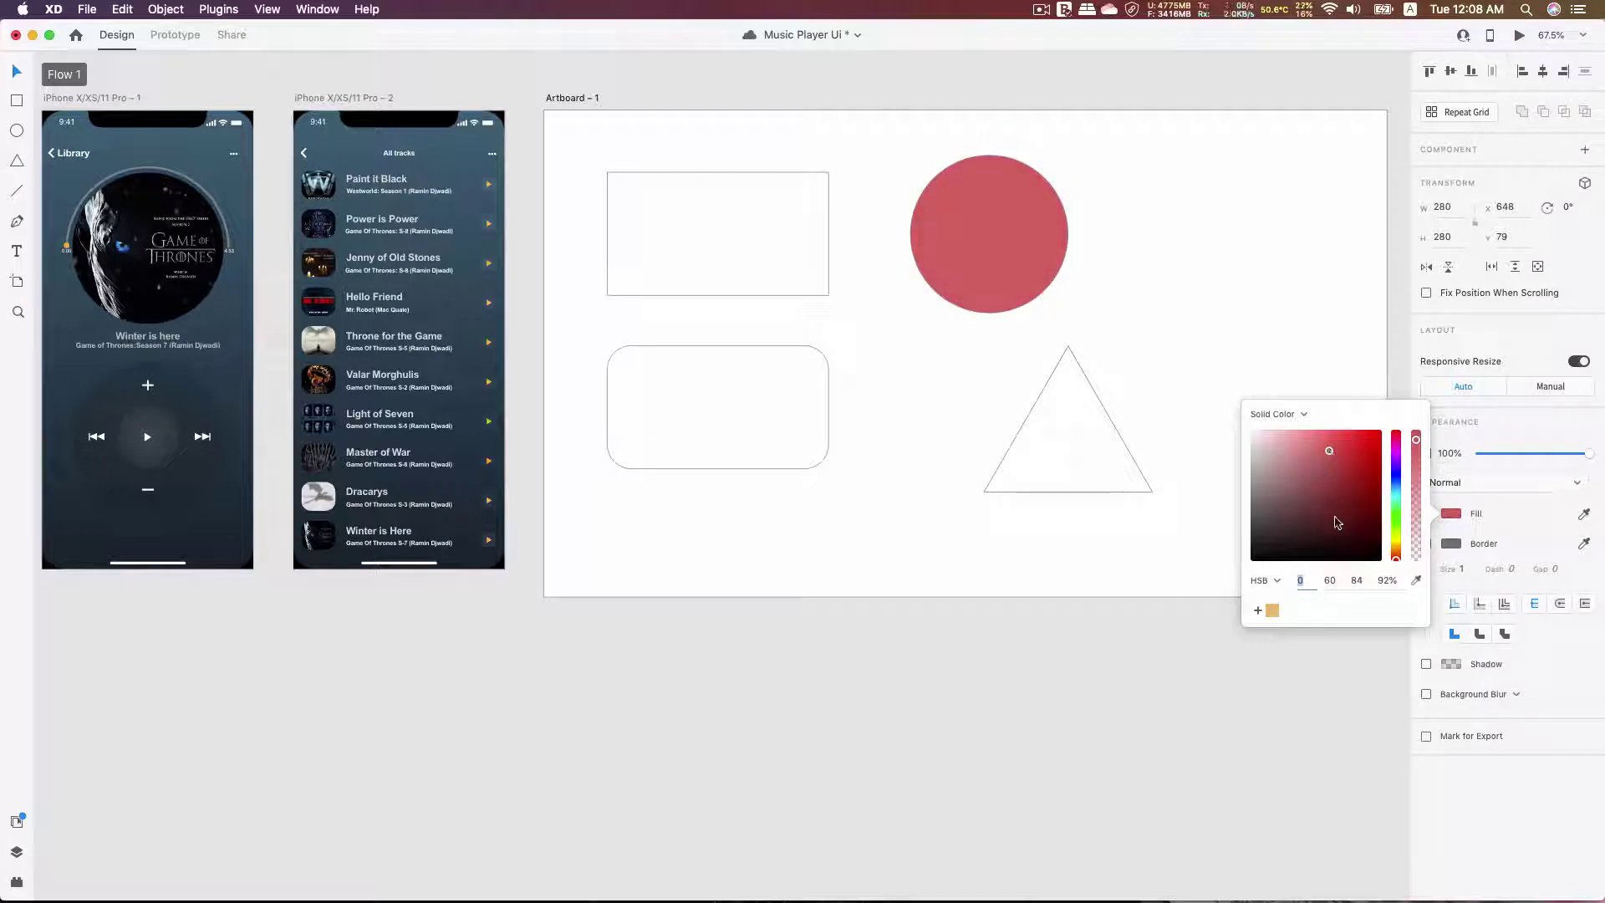
# Step: Switch the colour format back to Hex, set the circle's fill to red #E54646, and save the document
pyautogui.click(1276, 580)
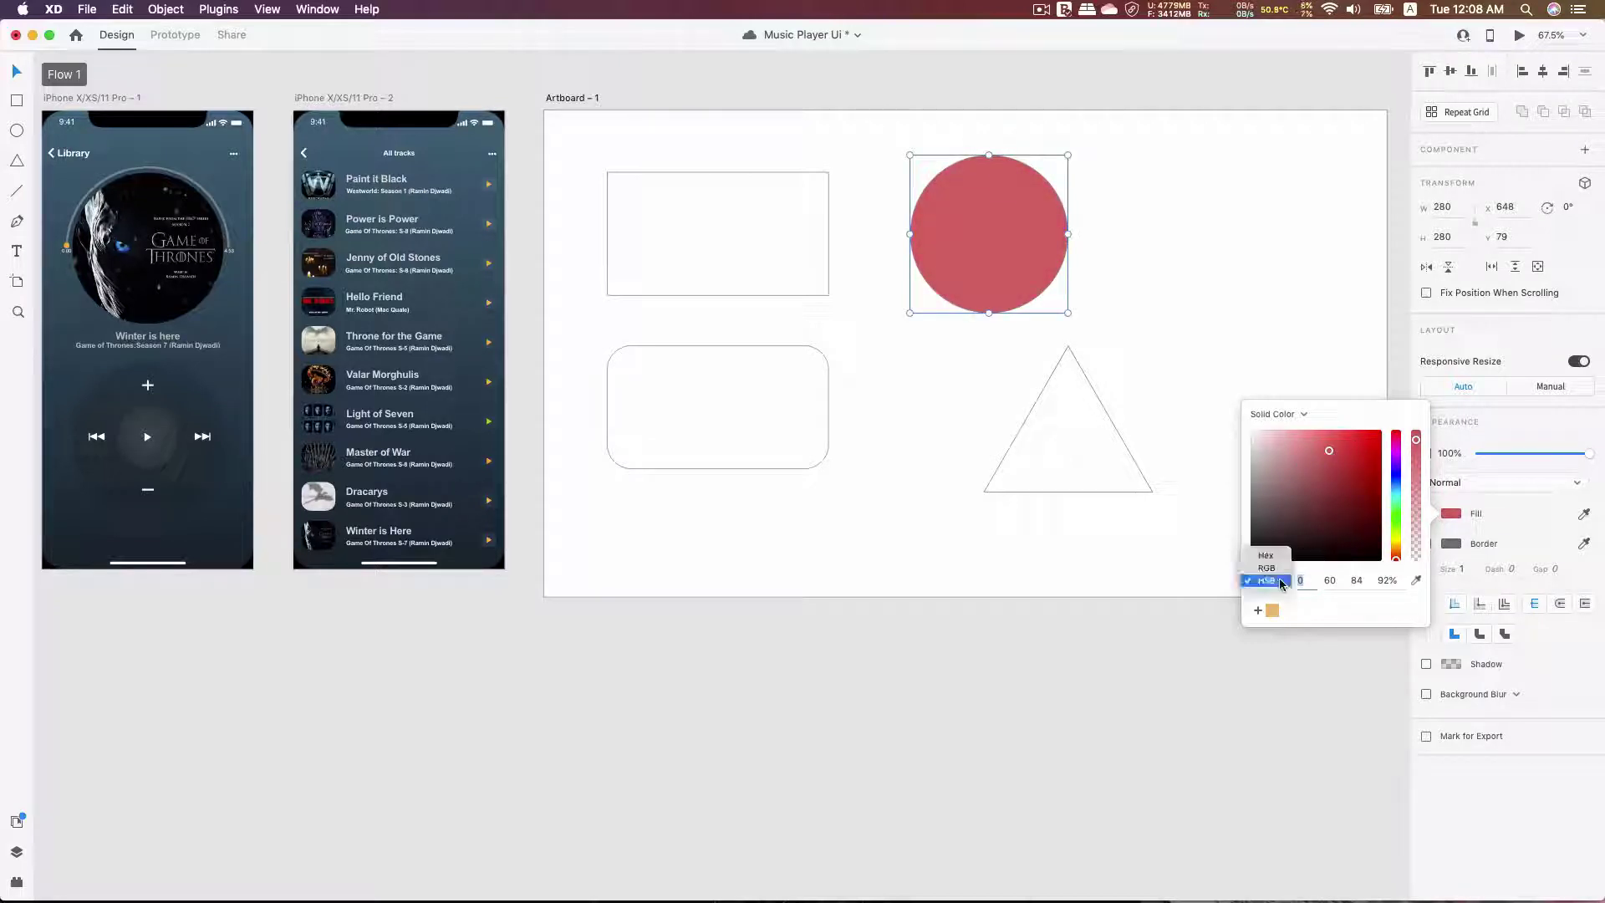
pyautogui.click(1272, 555)
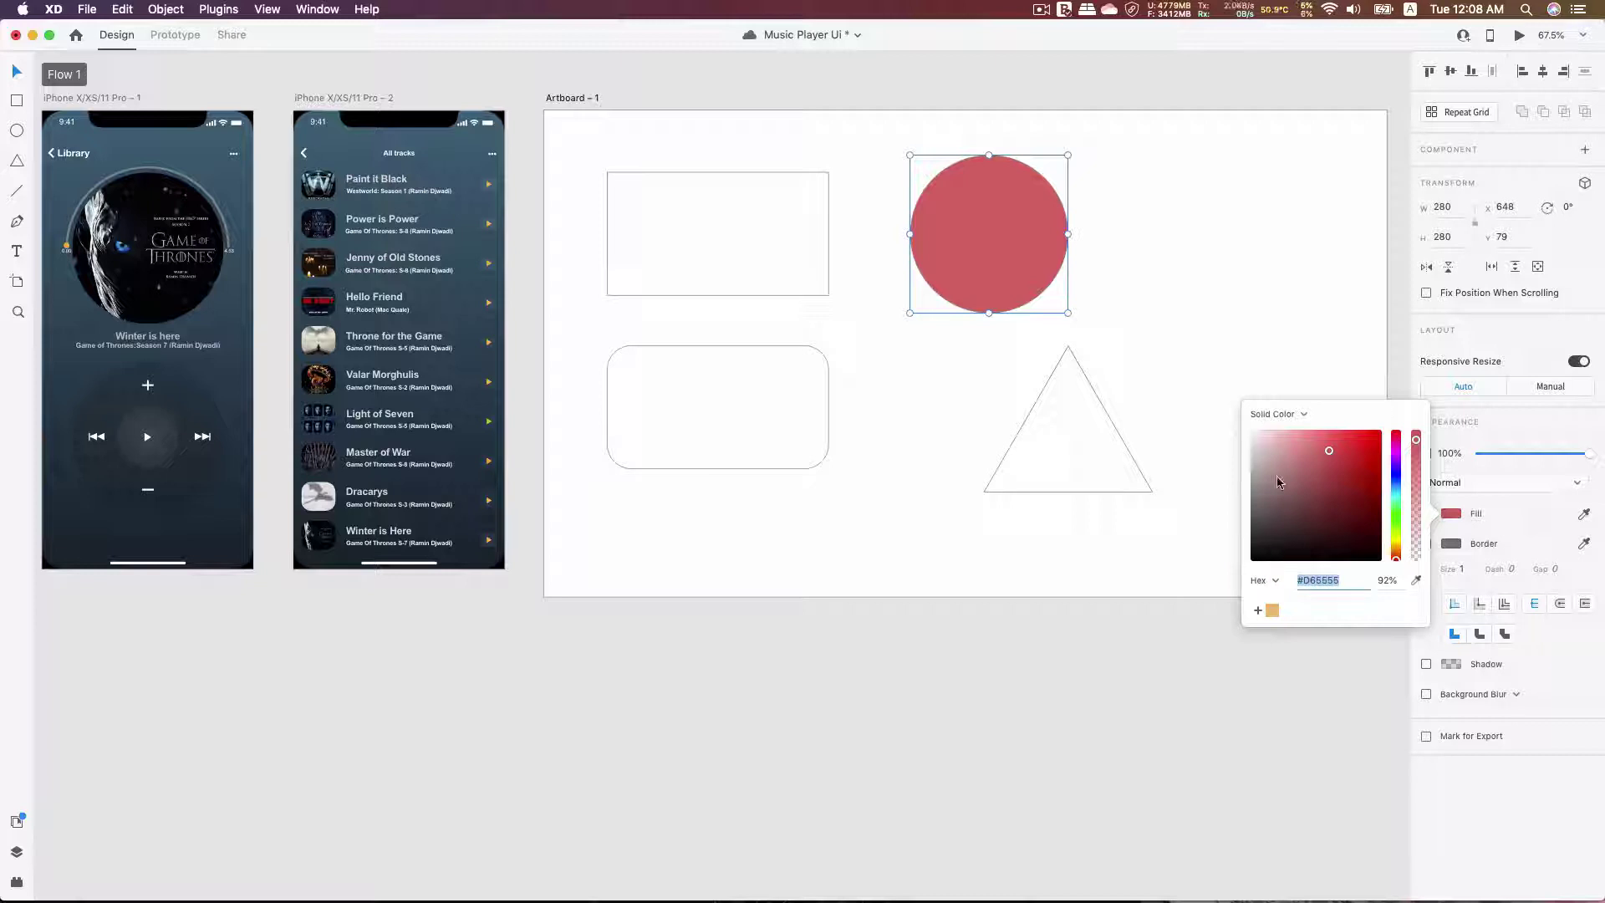
pyautogui.moveTo(1330, 454); pyautogui.dragTo(1341, 443)
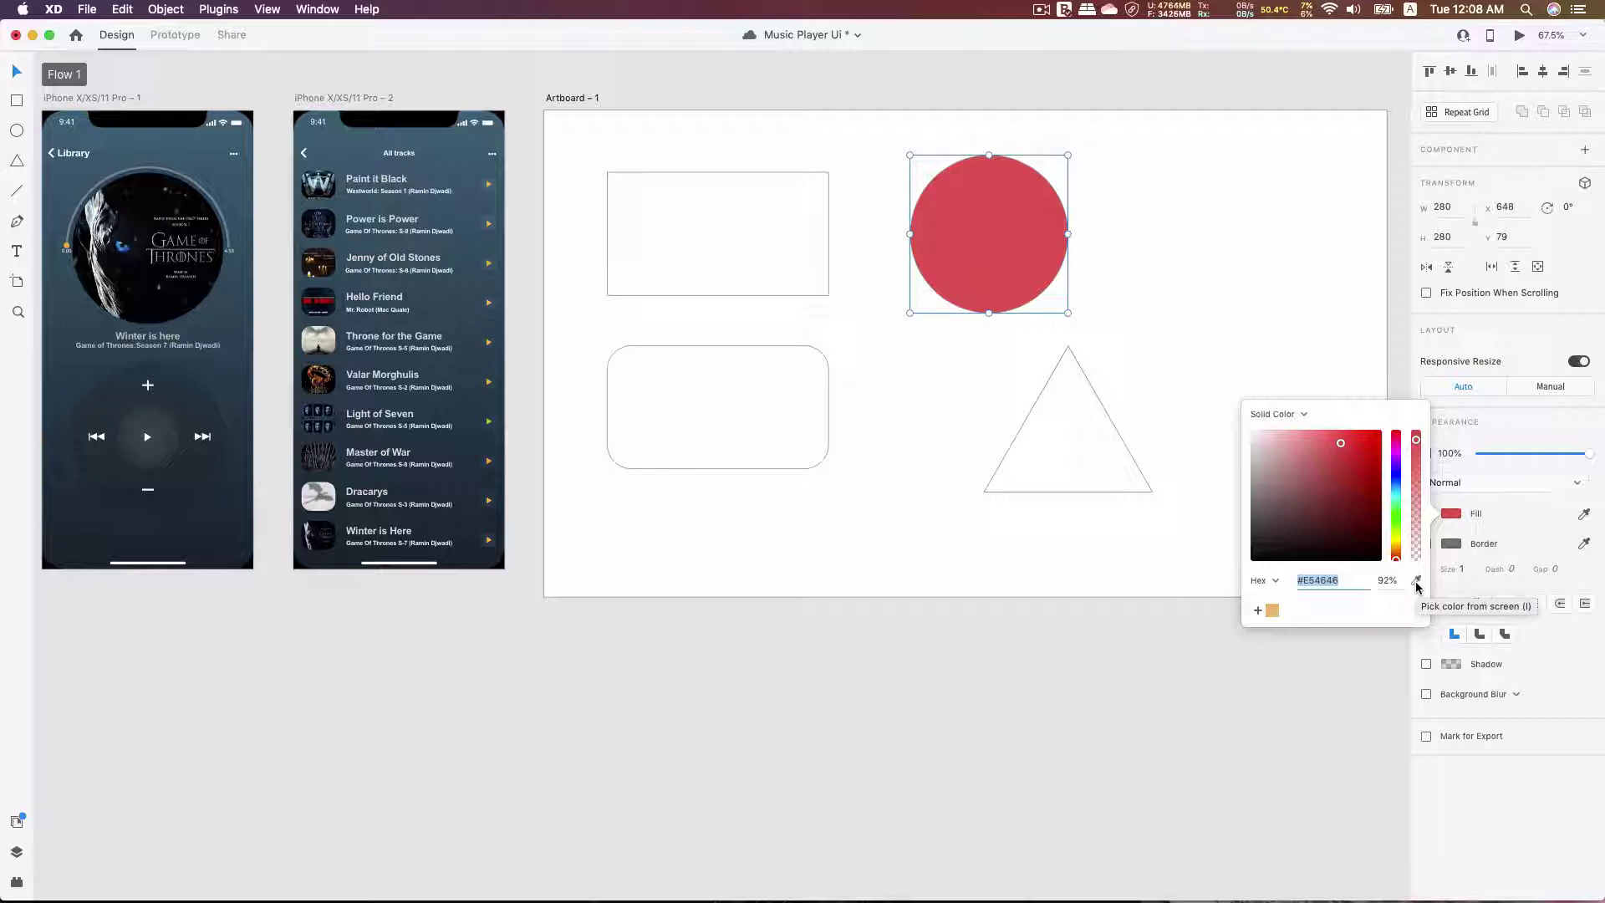
pyautogui.press('super+s')
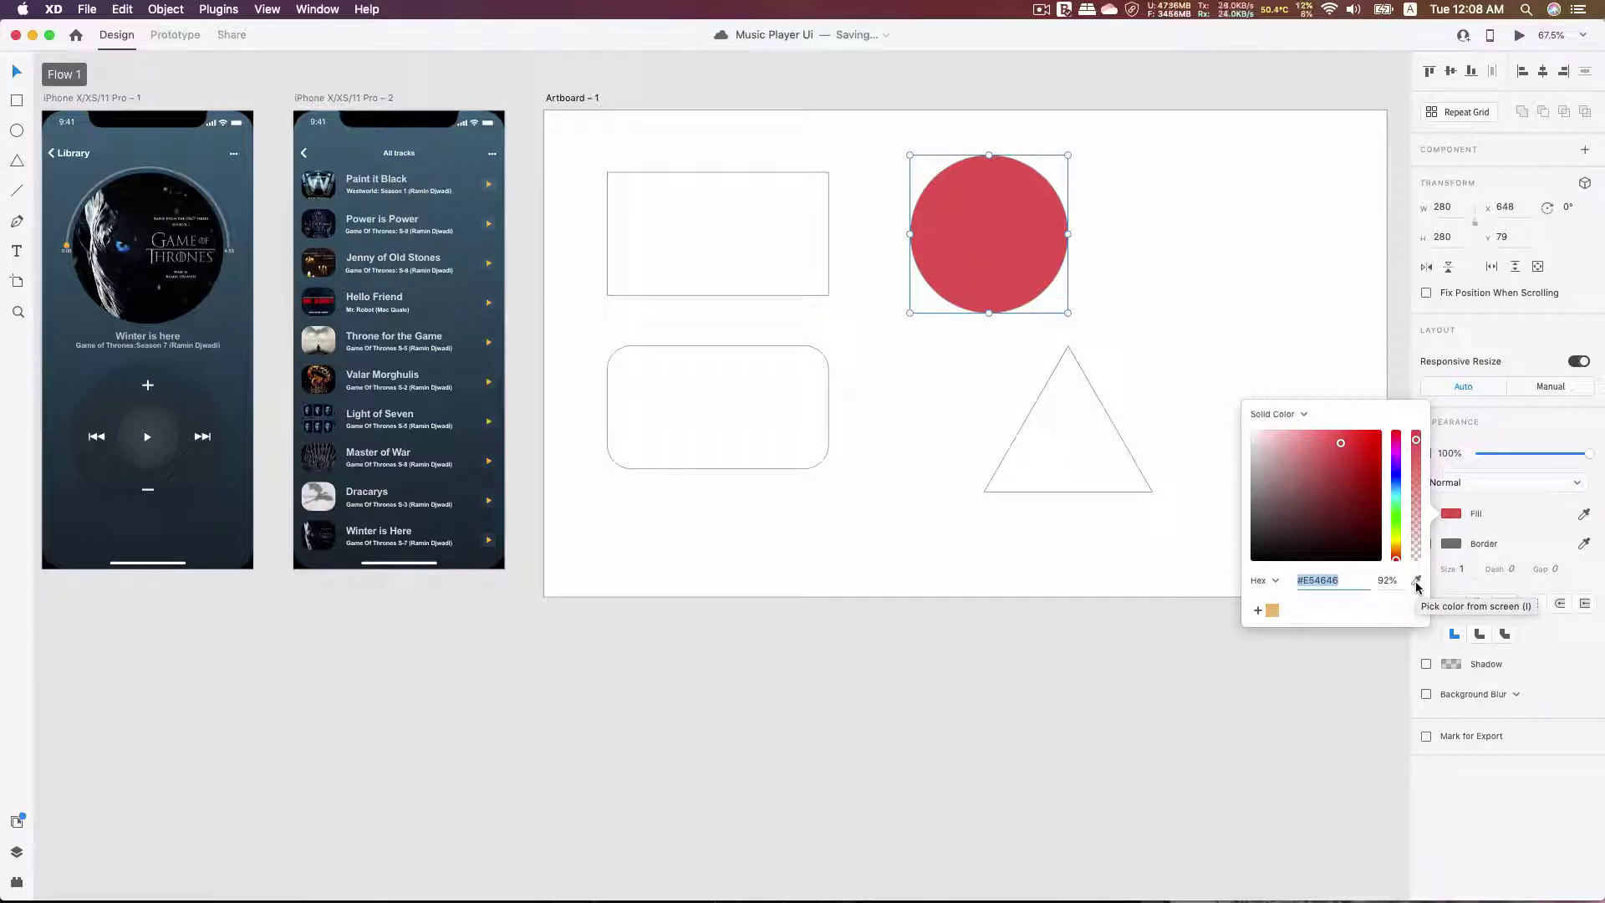
# Step: Sample the dark purple of the macOS menu bar as the circle's fill colour
pyautogui.click(1416, 581)
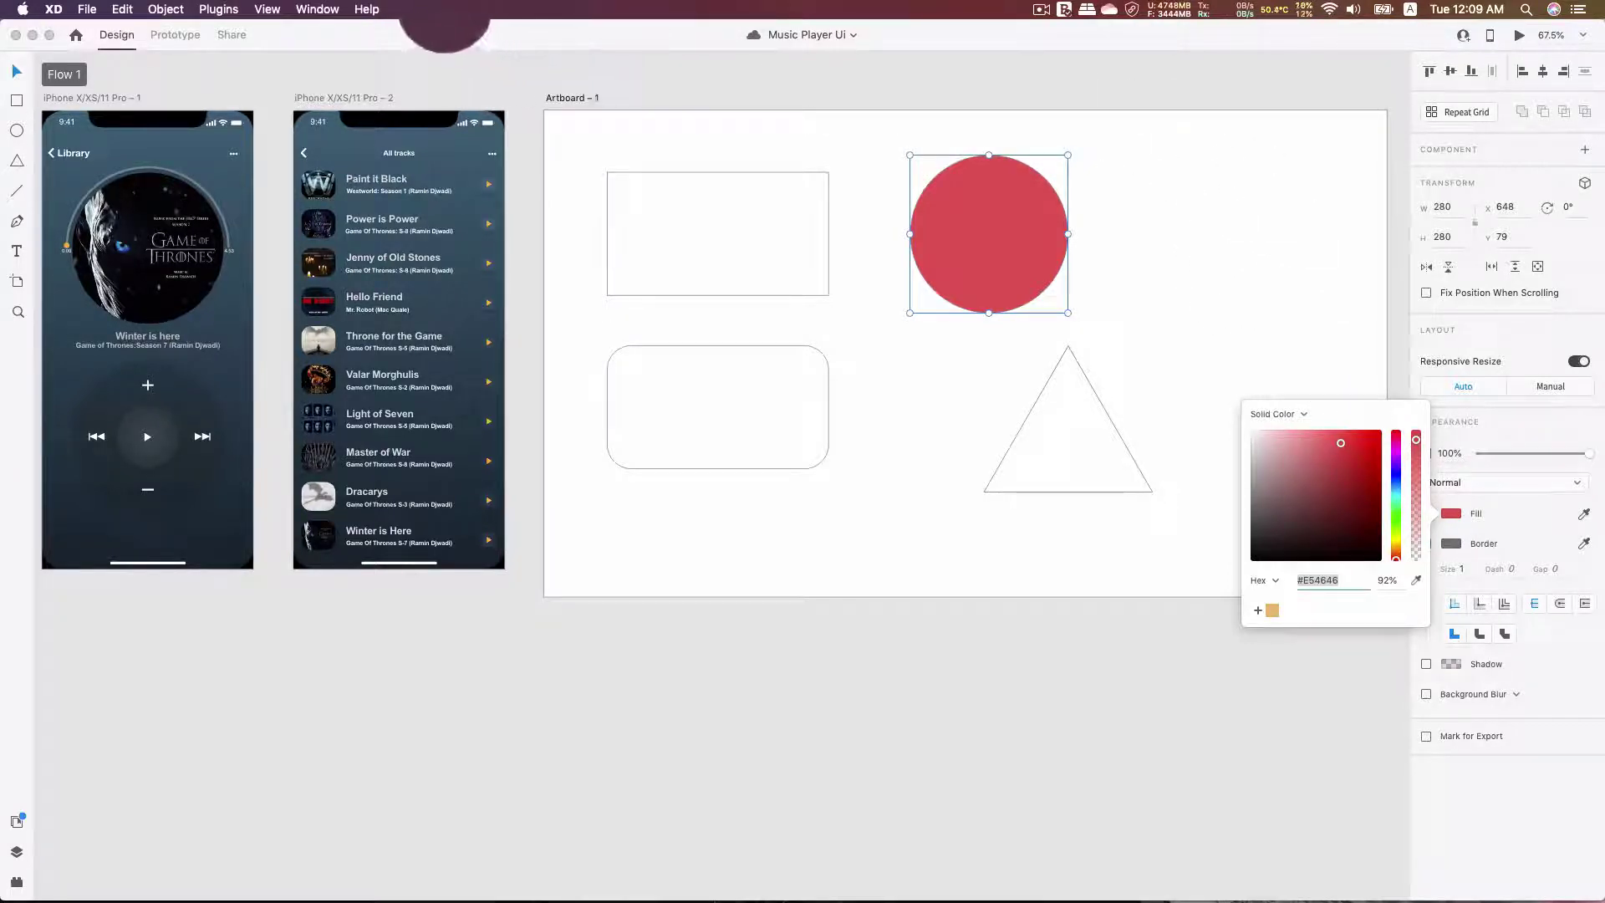
pyautogui.click(451, 10)
pyautogui.click(1019, 272)
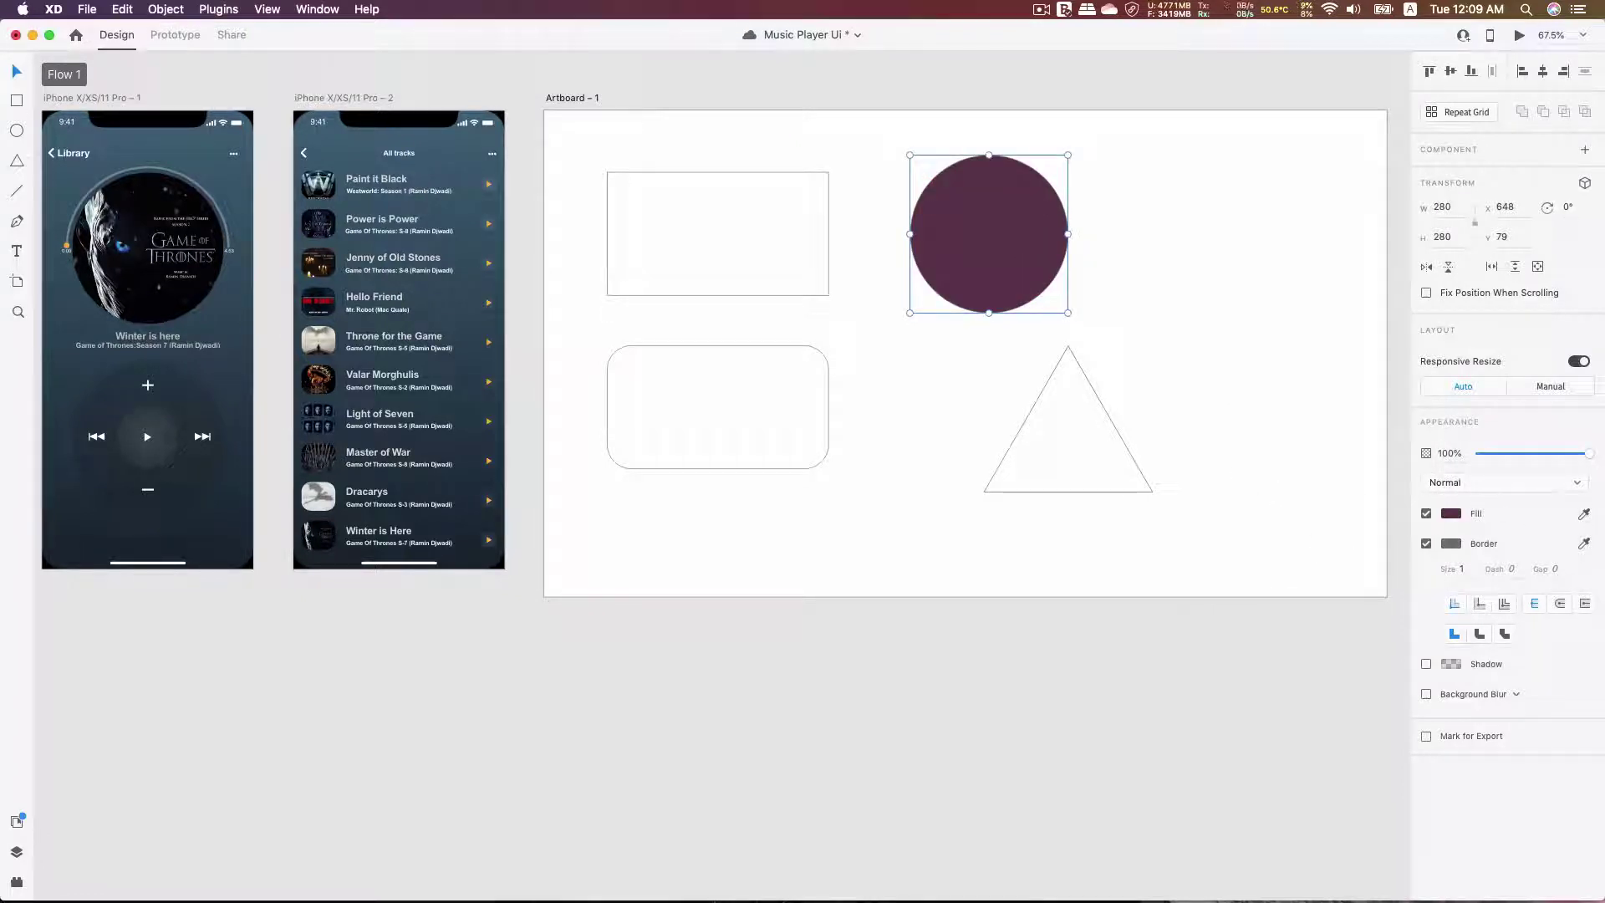
# Step: Fill the circle with dark blue sampled from the first phone screen, and the square-cornered rectangle with olive sampled from a play icon on the second
pyautogui.click(1582, 513)
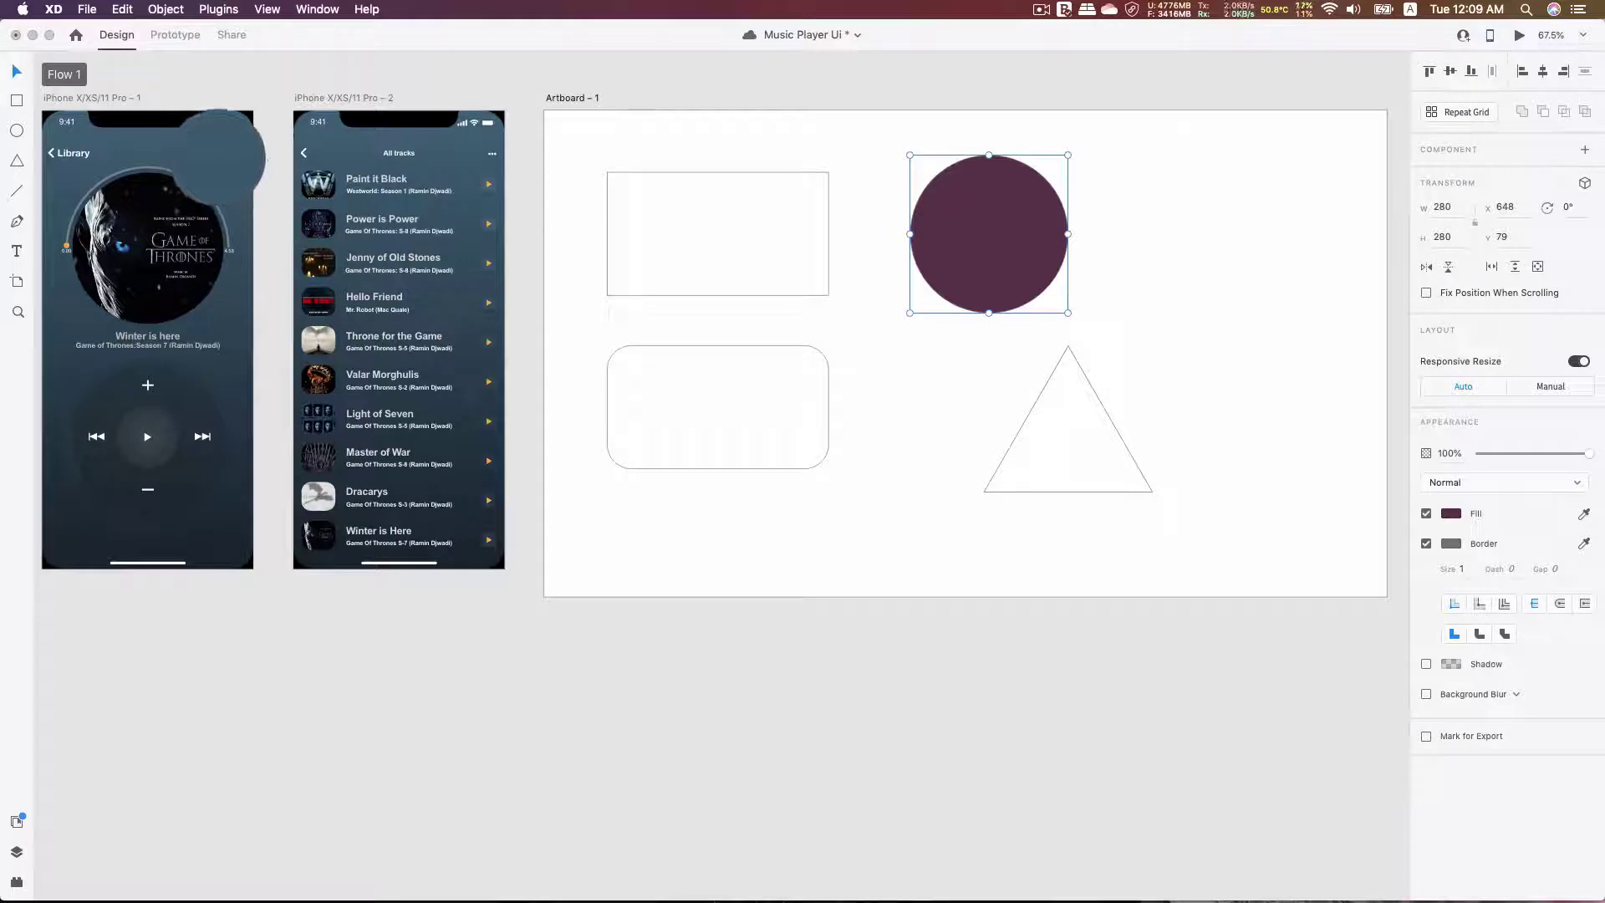
pyautogui.click(216, 155)
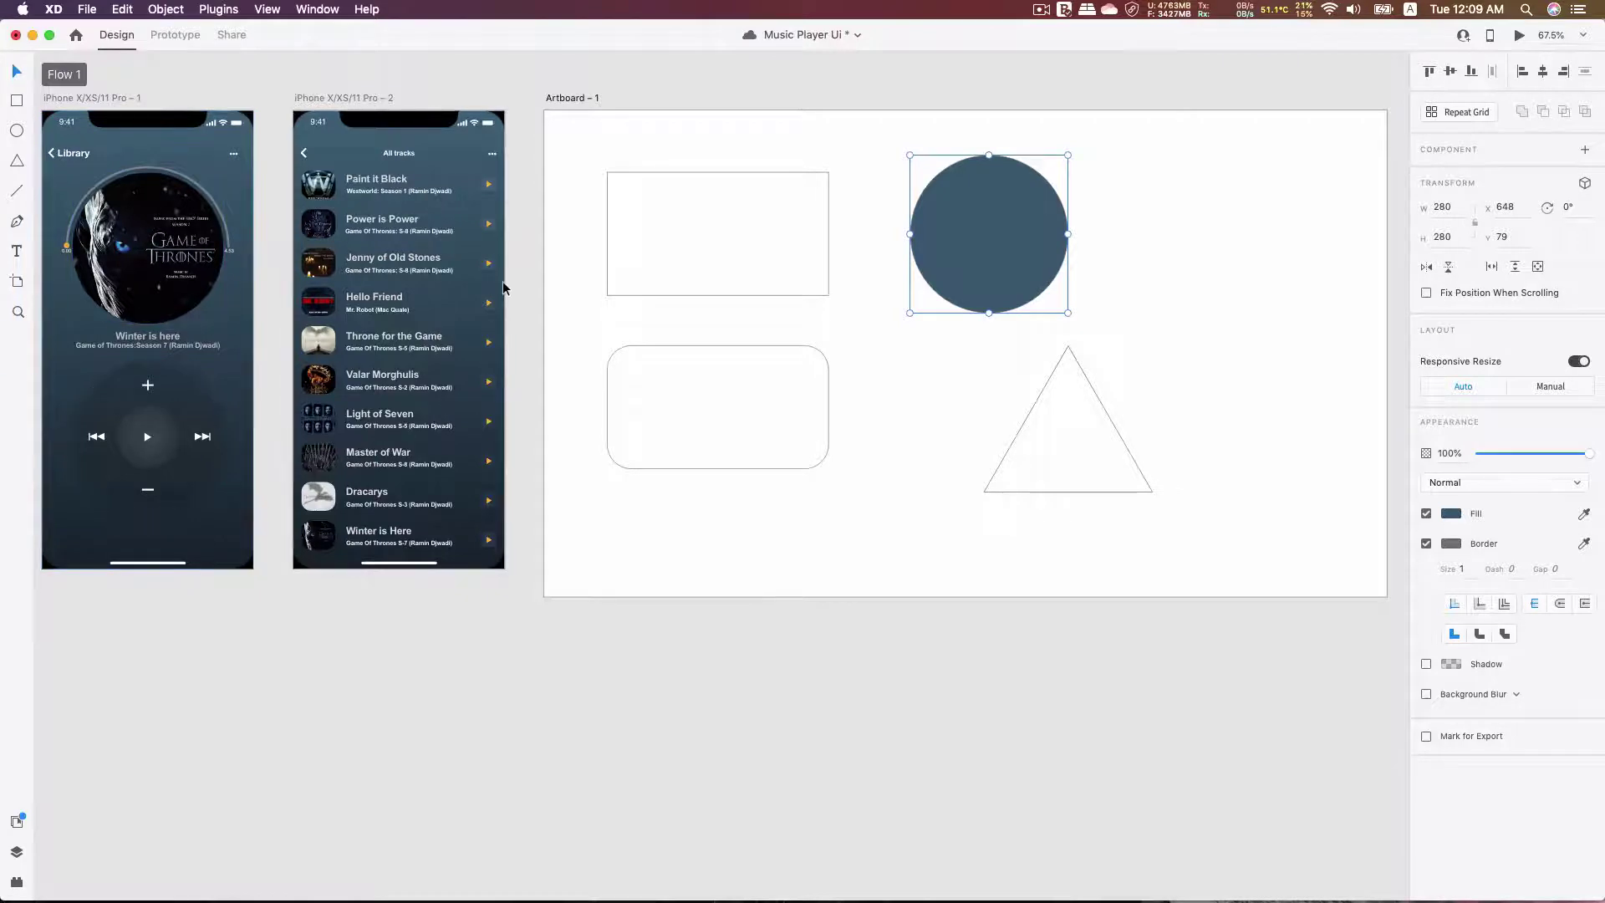
pyautogui.click(798, 292)
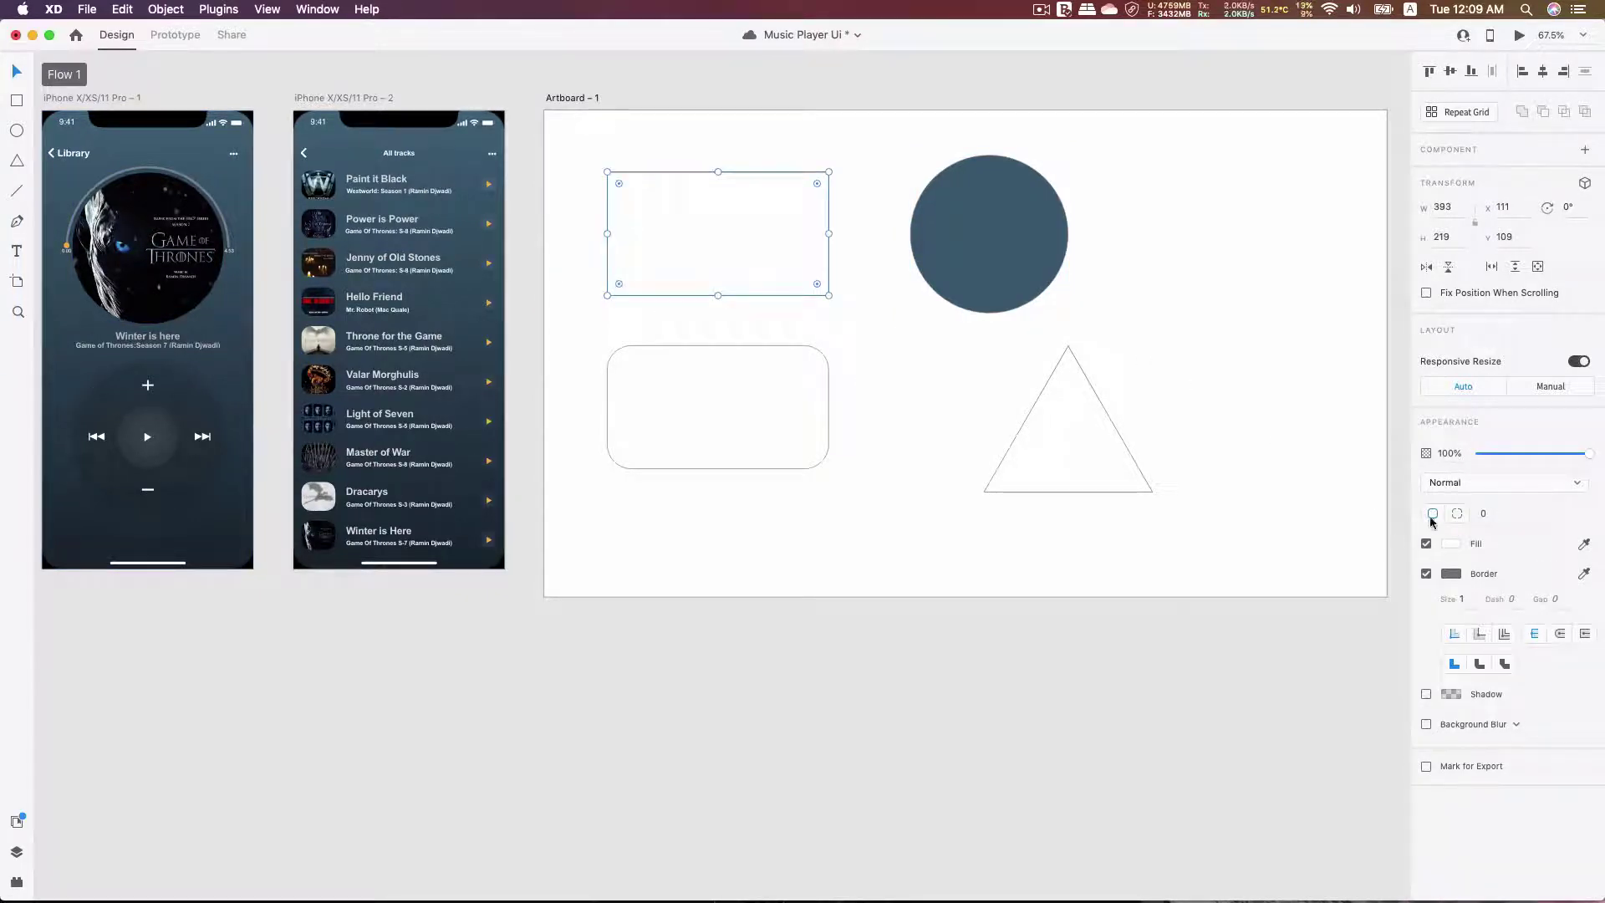
pyautogui.click(1584, 545)
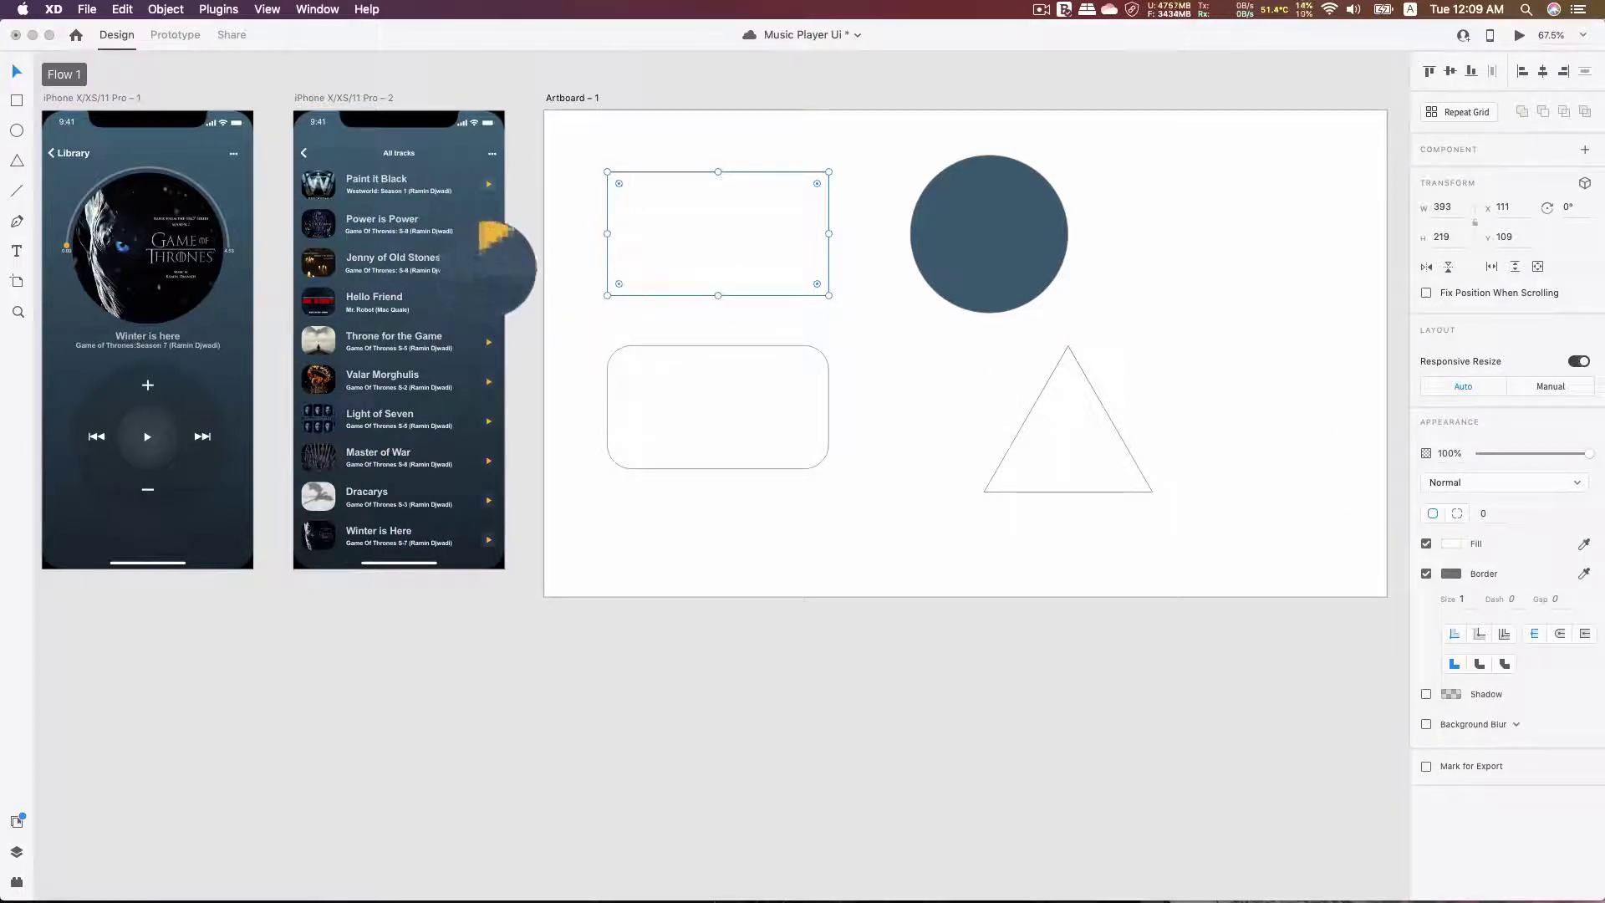
pyautogui.click(491, 261)
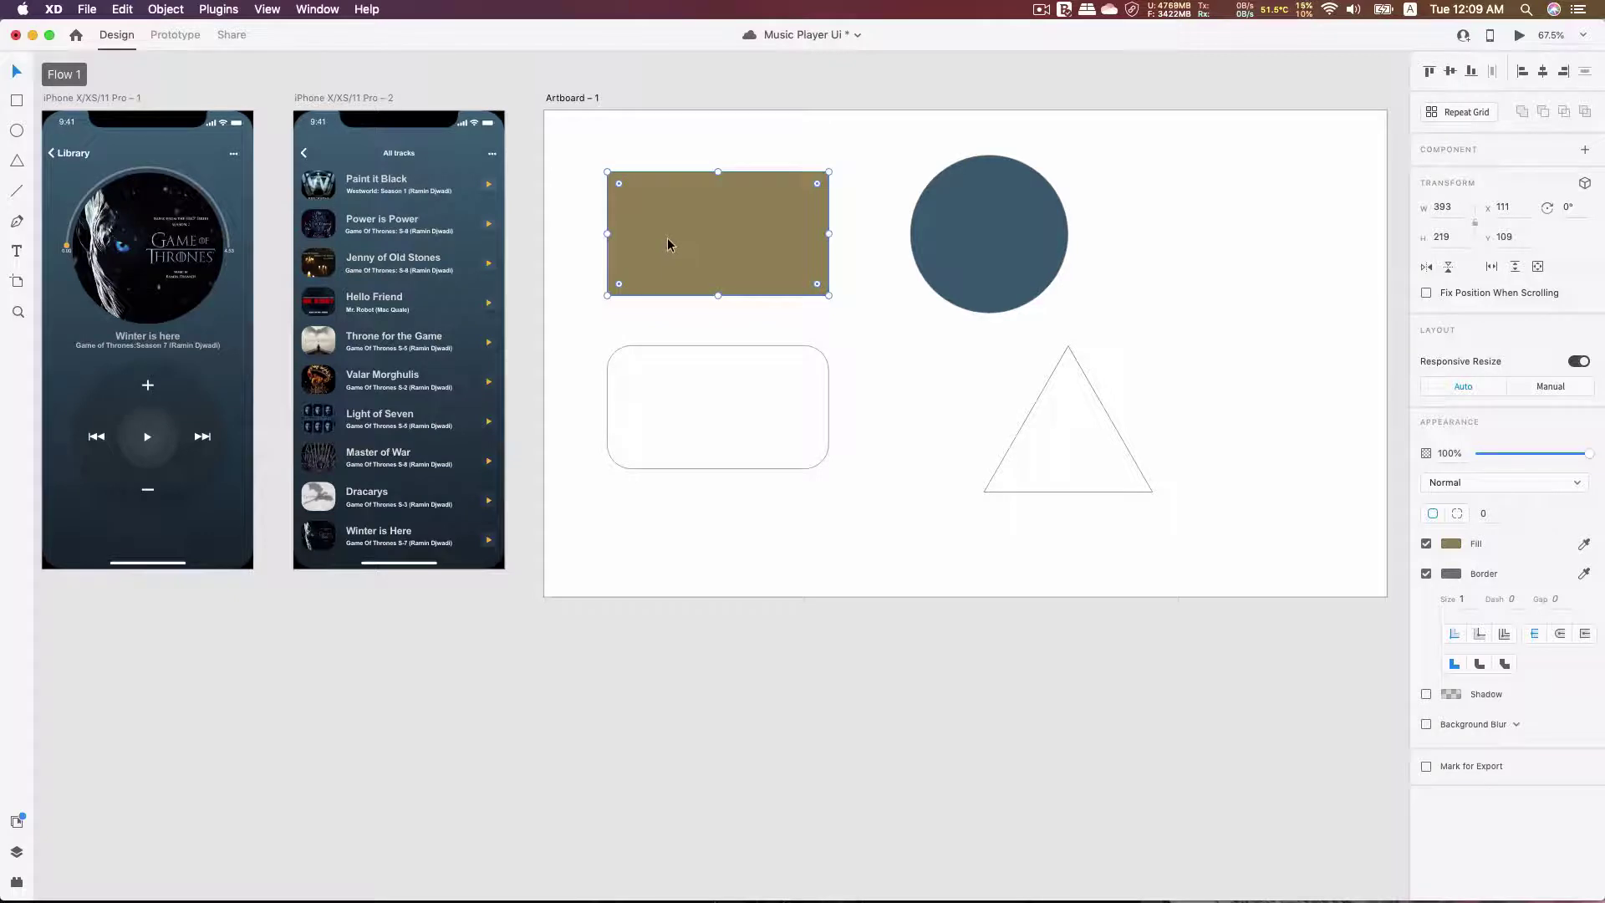
# Step: Fill the rounded rectangle with the solid muted red #B54D4D
pyautogui.click(734, 410)
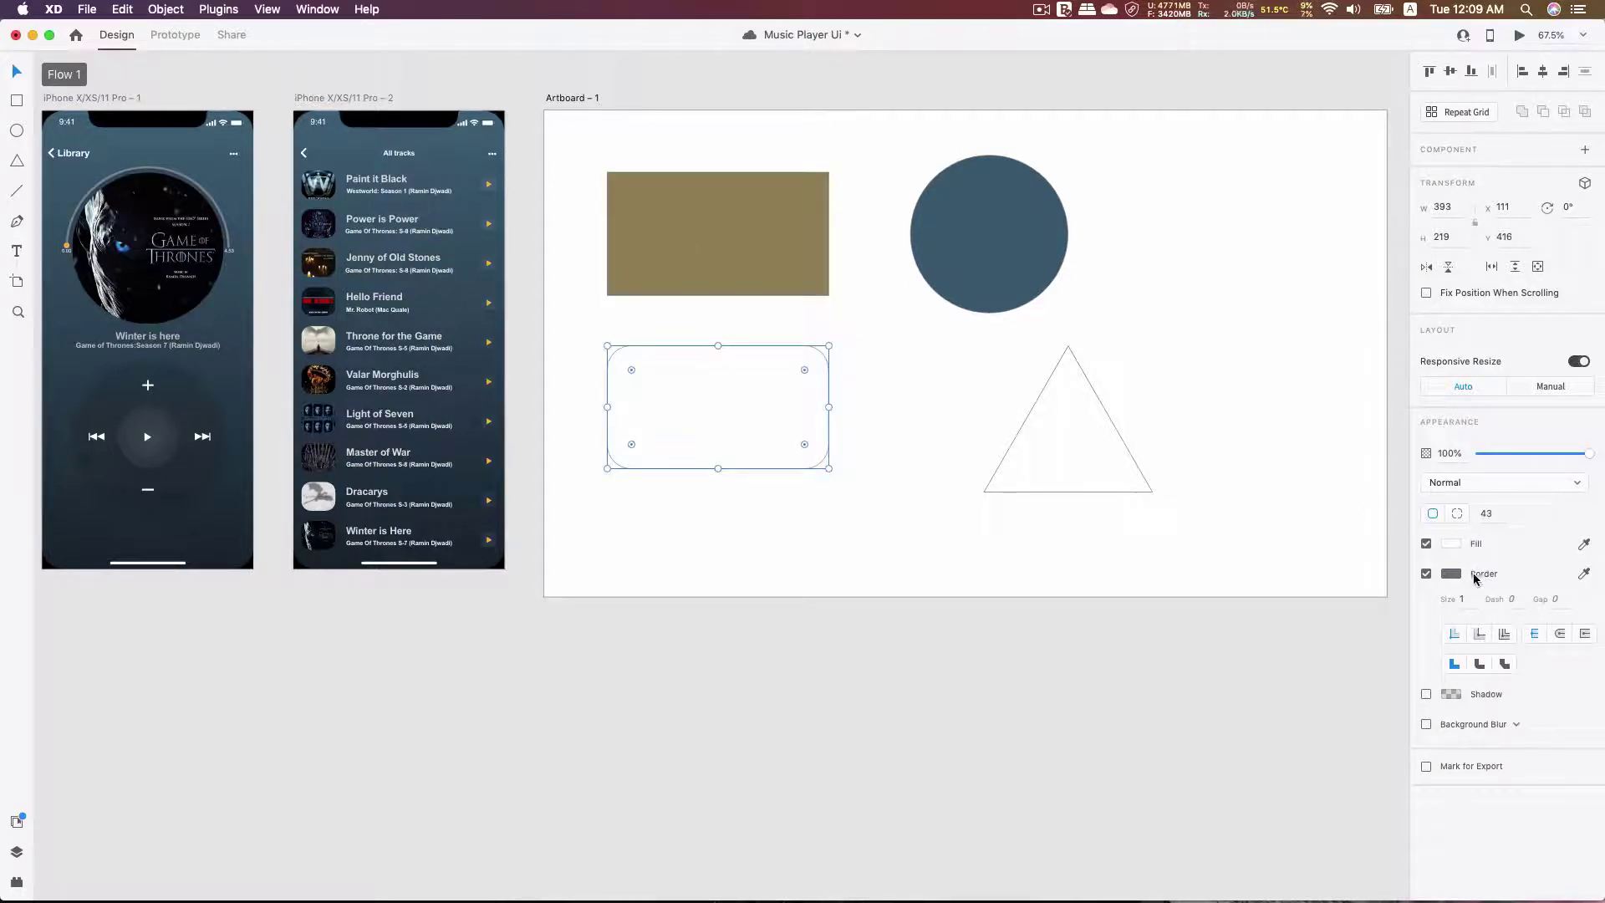
pyautogui.click(1451, 544)
pyautogui.click(1342, 516)
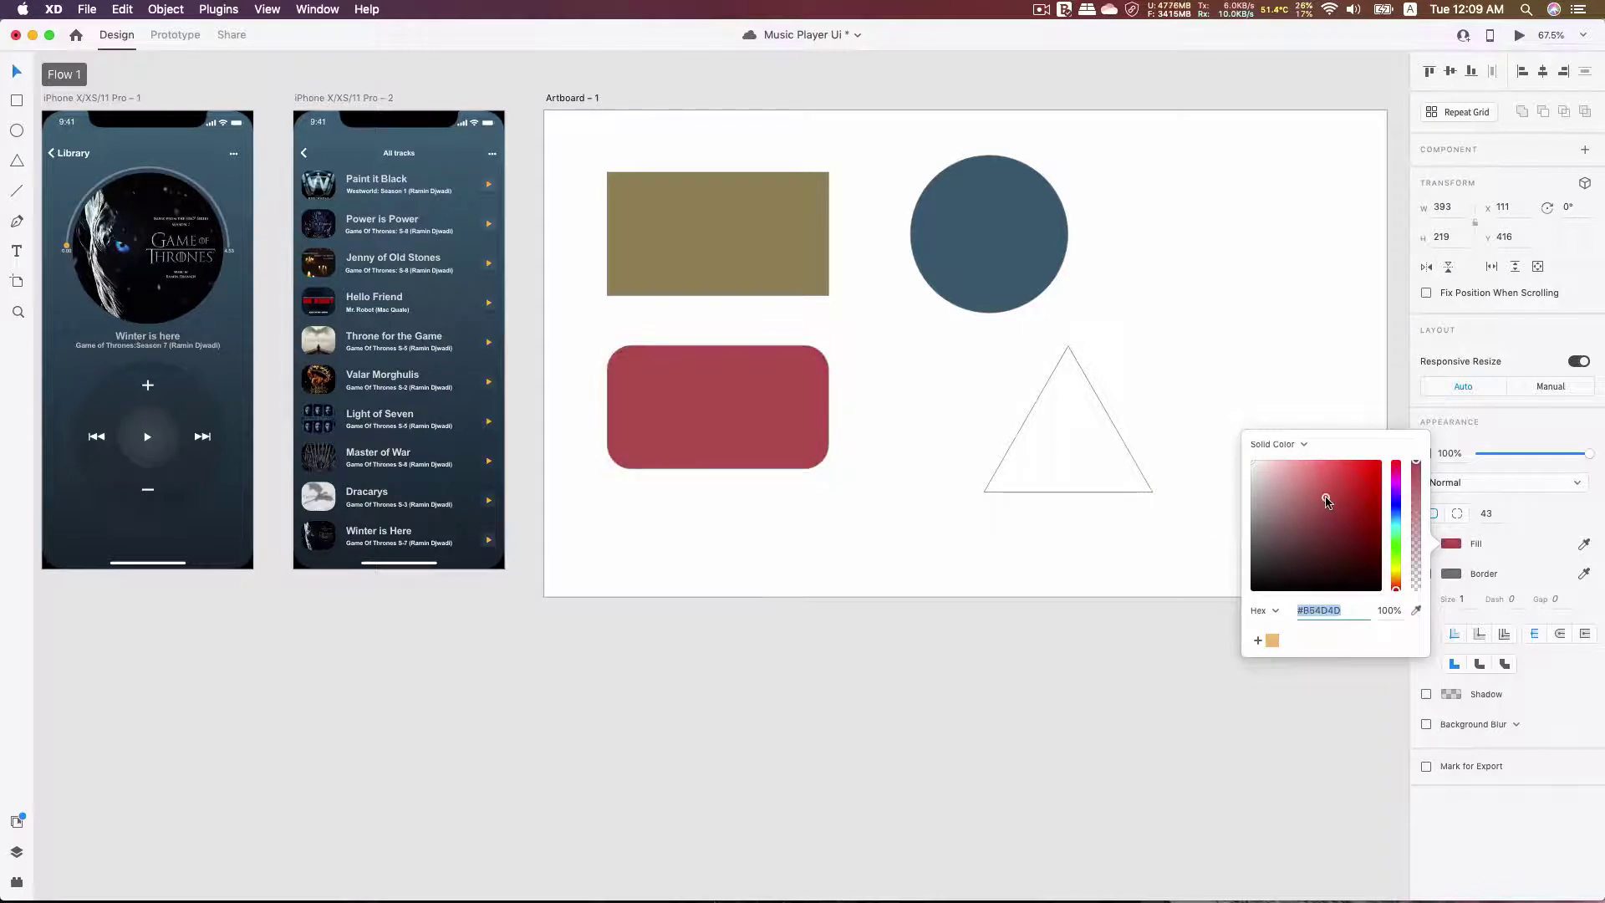
# Step: Fill the triangle with a solid muted teal green and move it to about X 698, Y 396
pyautogui.click(1130, 451)
pyautogui.click(1451, 544)
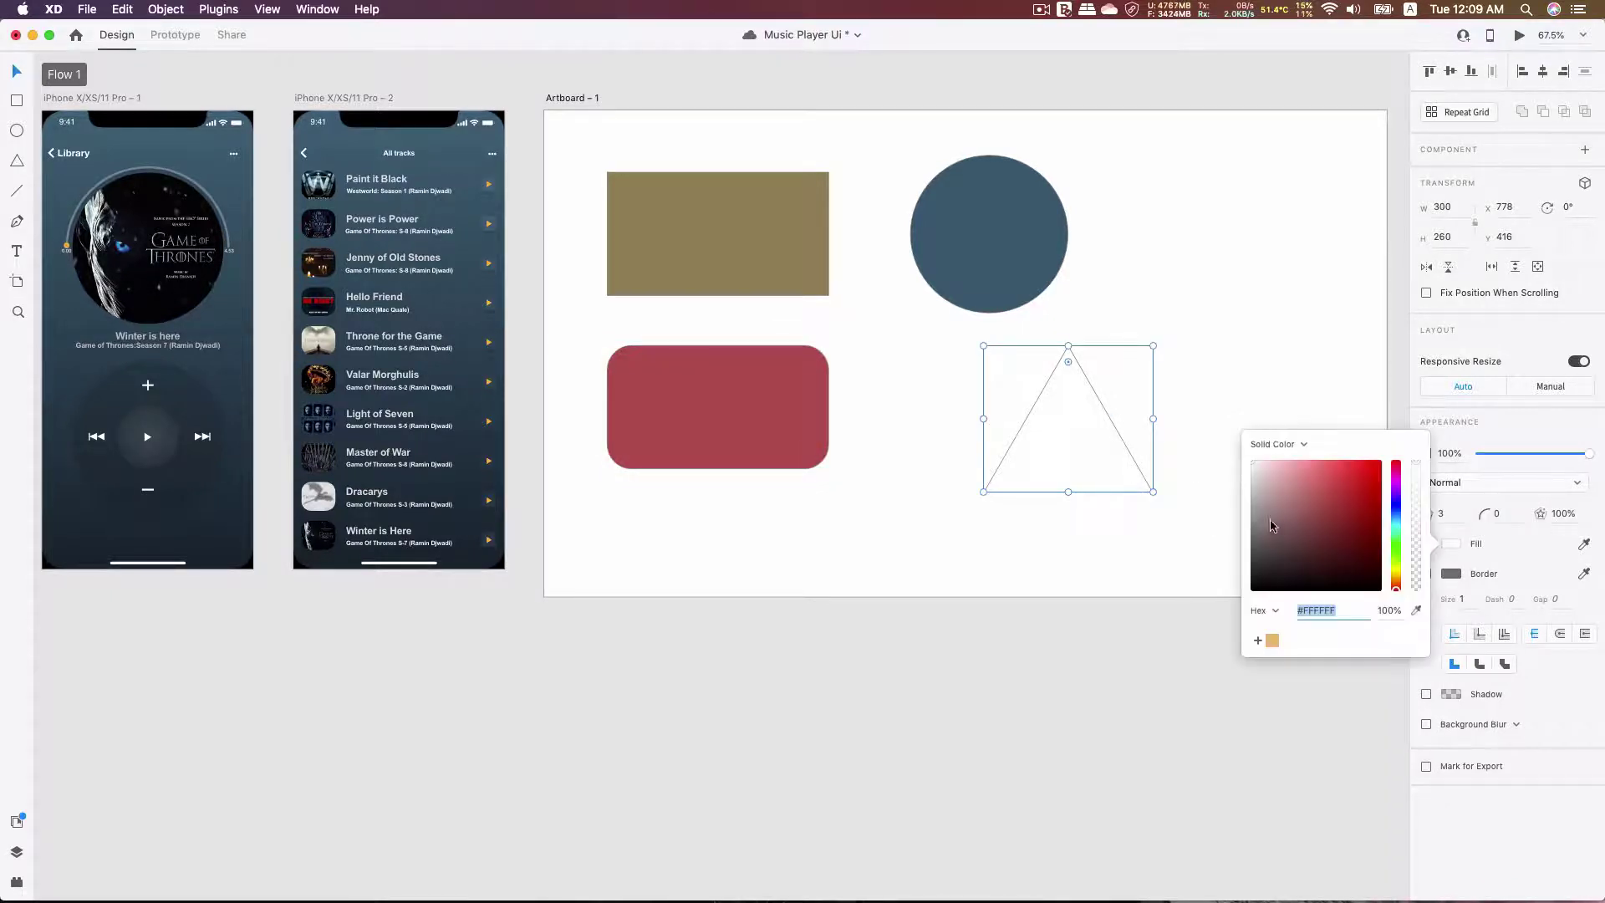
pyautogui.moveTo(1283, 510); pyautogui.dragTo(1317, 515)
pyautogui.moveTo(1080, 454); pyautogui.dragTo(1035, 430)
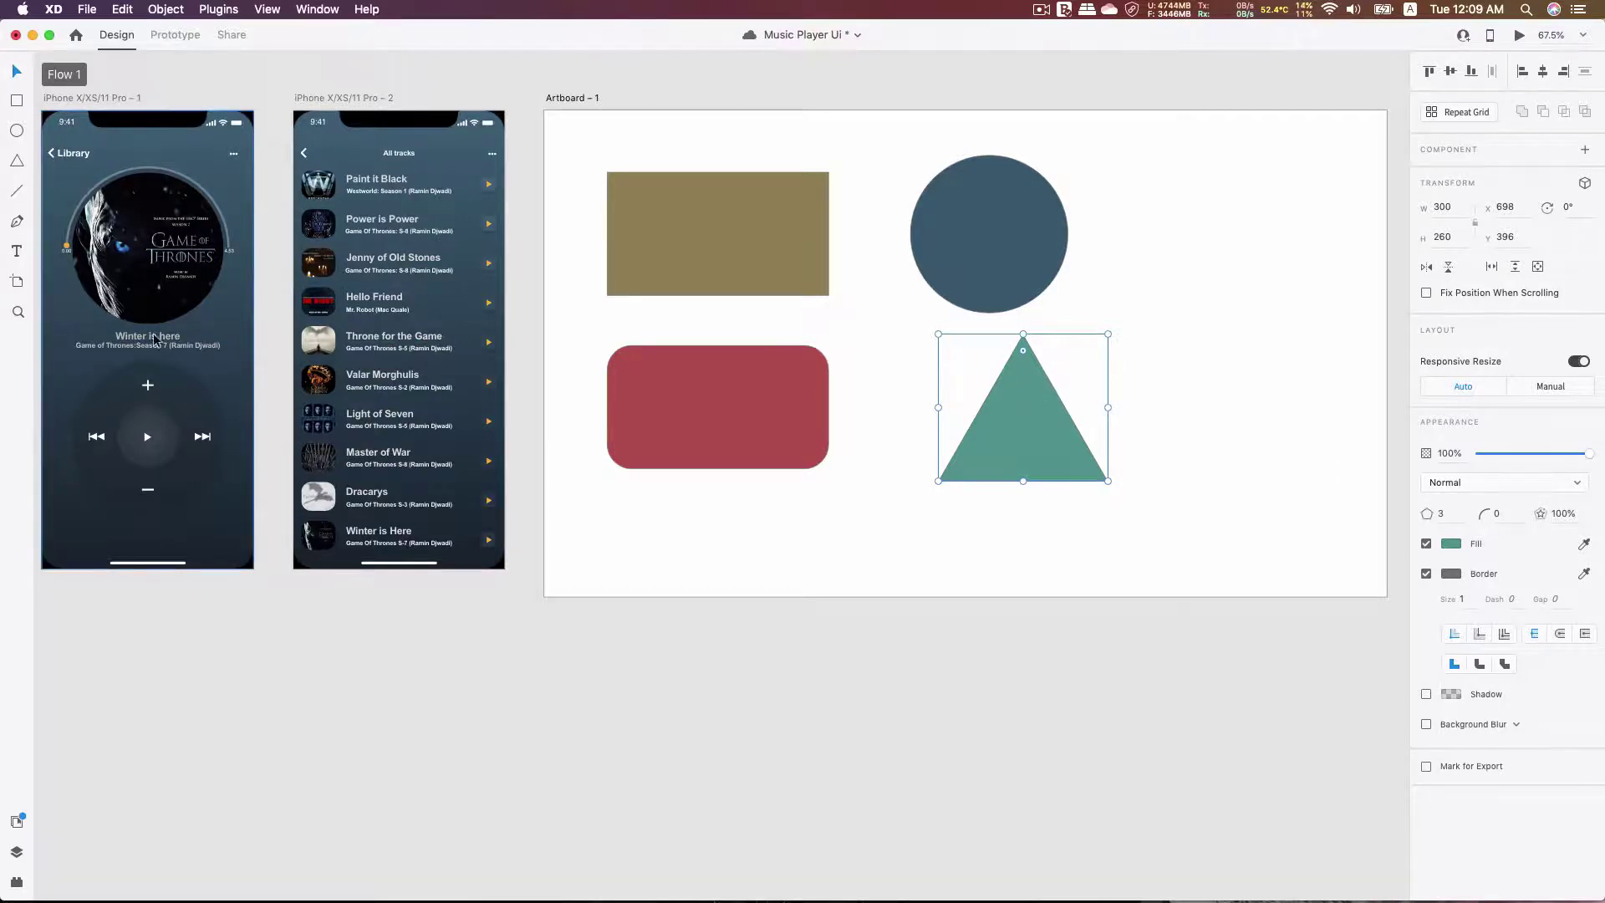
# Step: Save the document and add the circle's dark blue fill #36596B to the saved colour swatches
pyautogui.click(1264, 355)
pyautogui.click(980, 239)
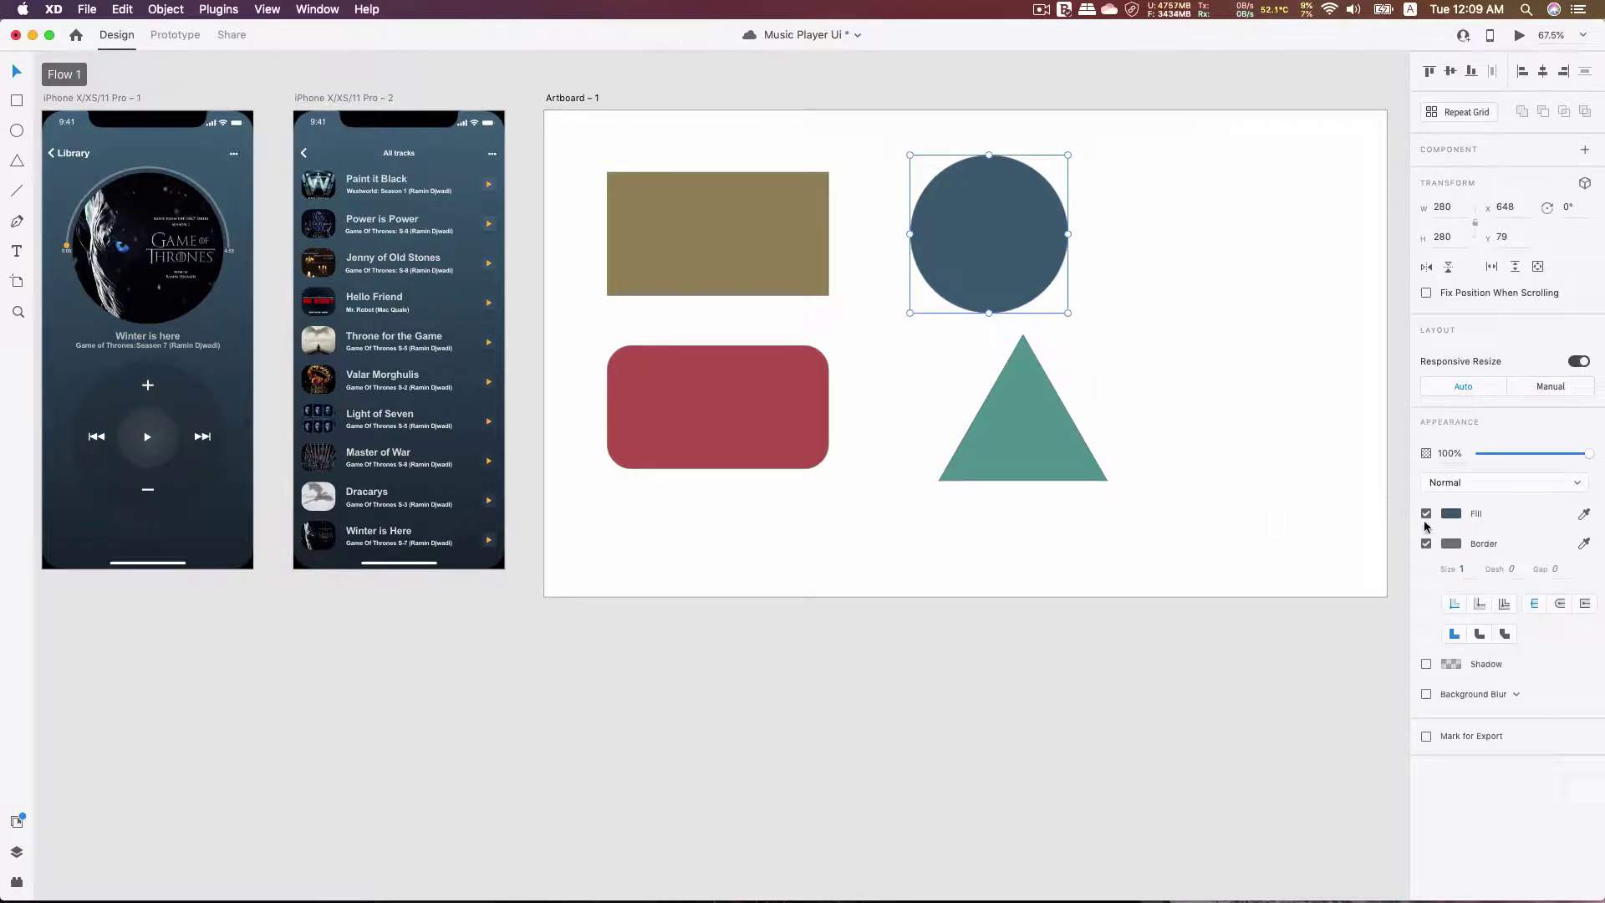
pyautogui.click(1451, 514)
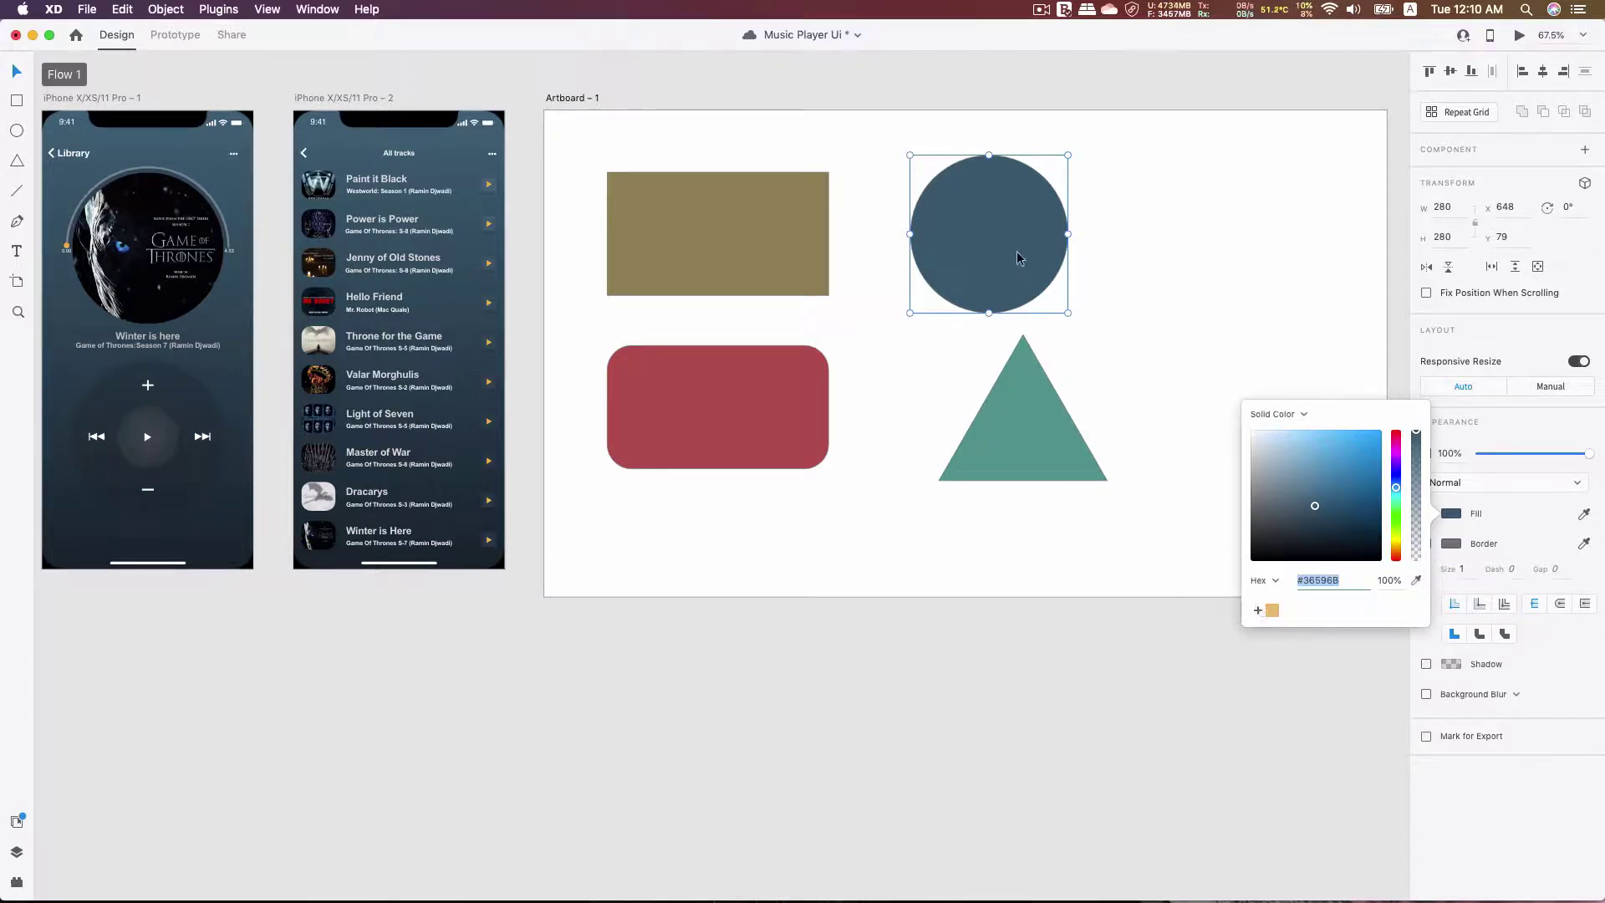
pyautogui.press('super+s')
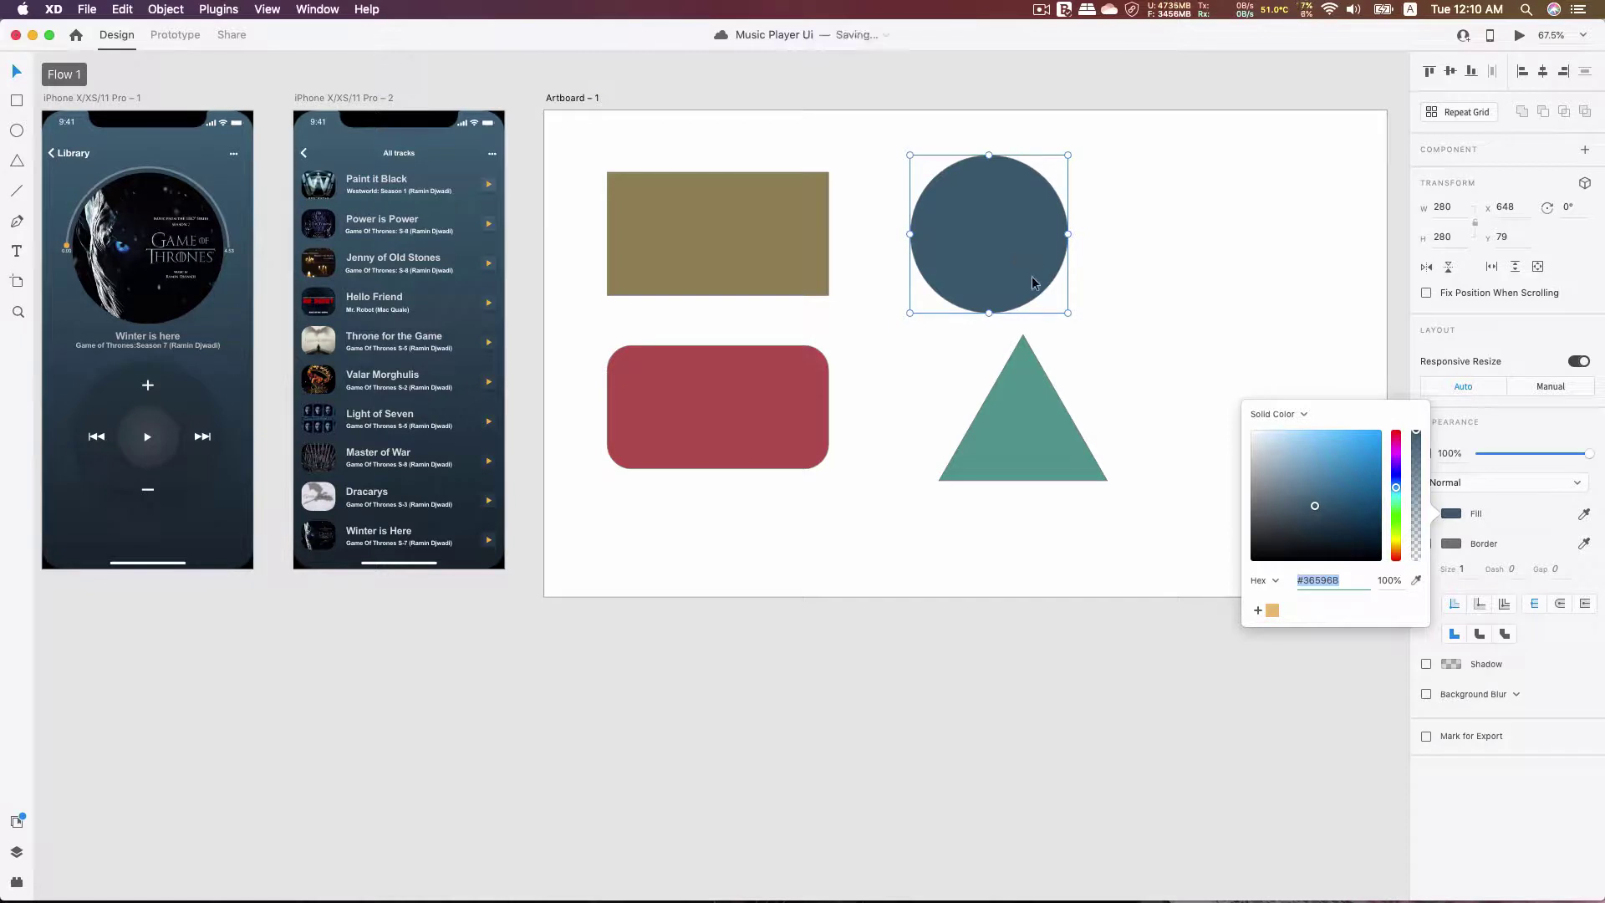
pyautogui.click(1258, 613)
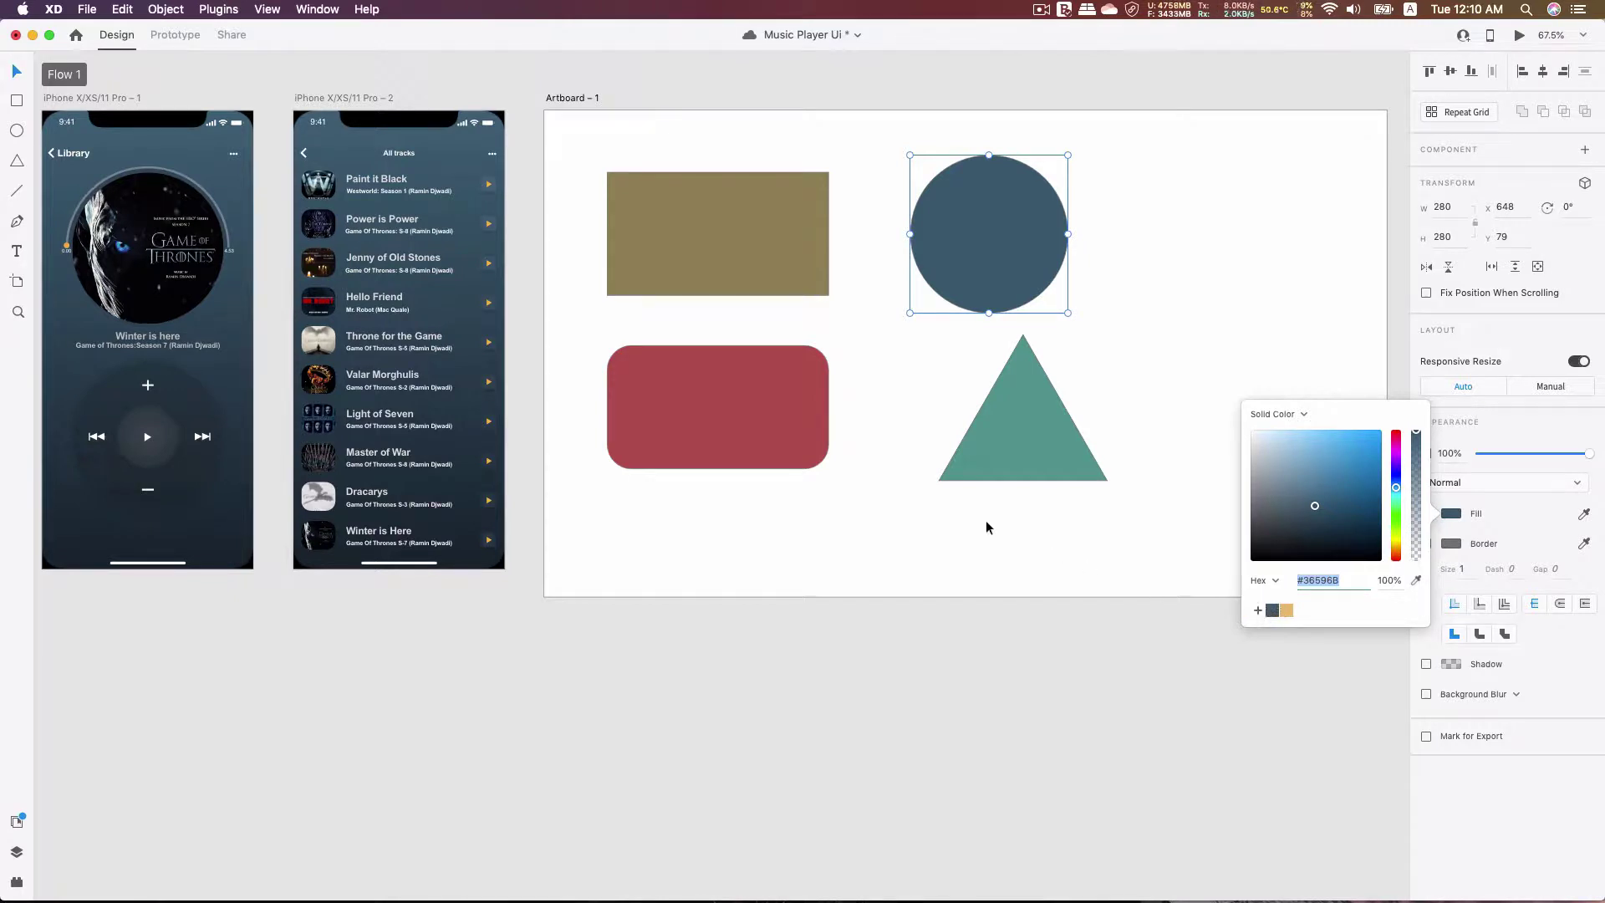
# Step: Add the rounded rectangle's red fill #B54D4D to the saved colour swatches
pyautogui.click(762, 405)
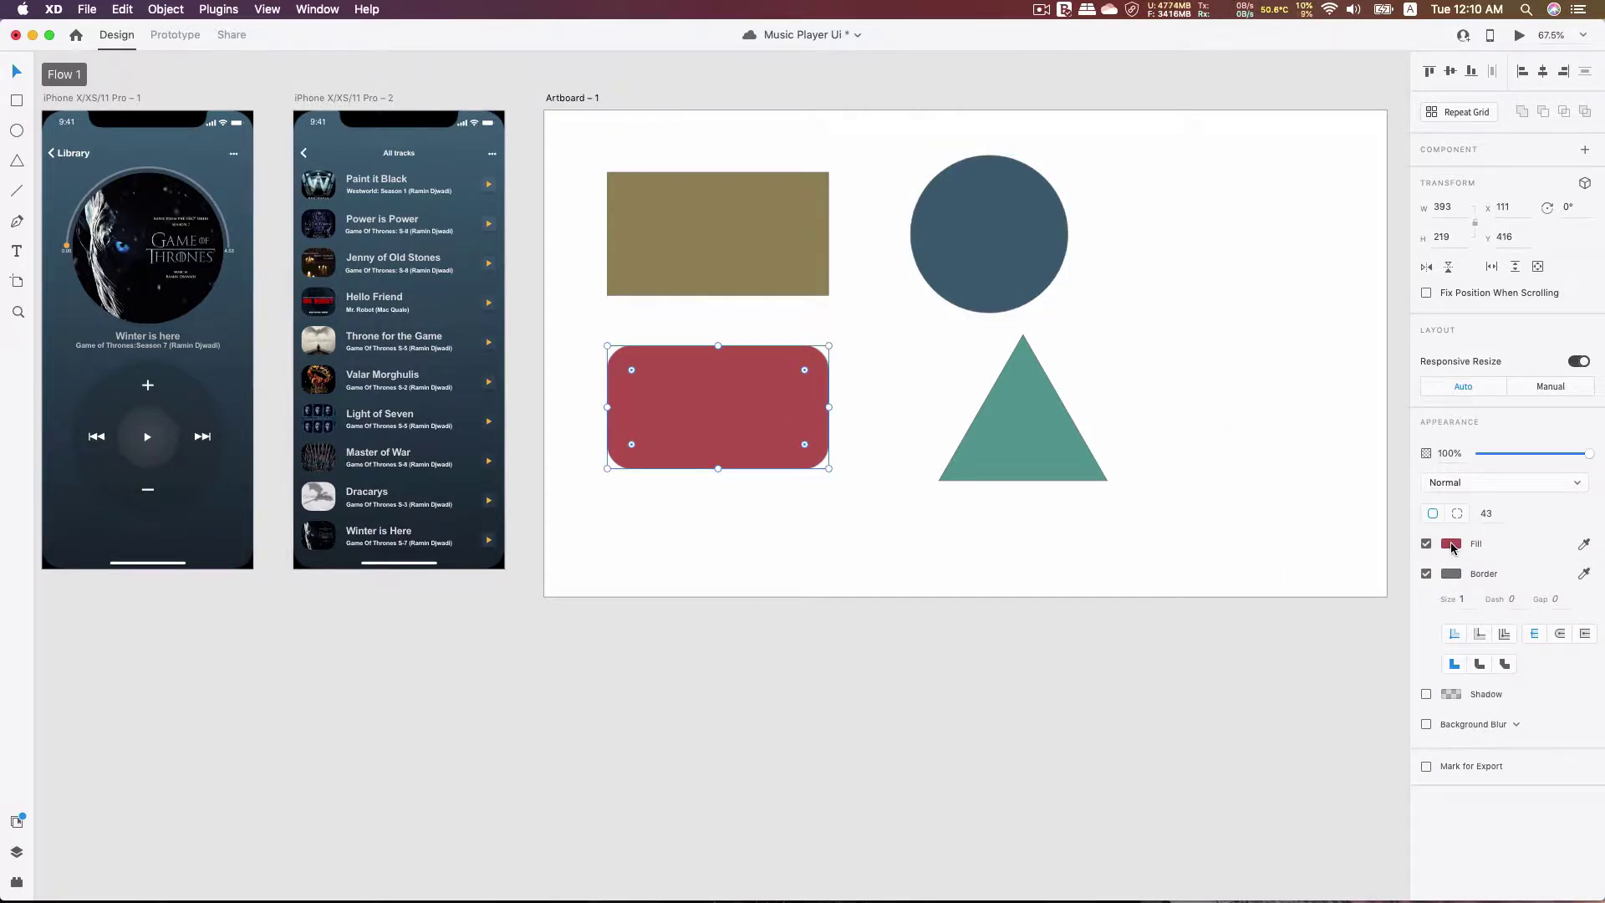
pyautogui.click(1451, 544)
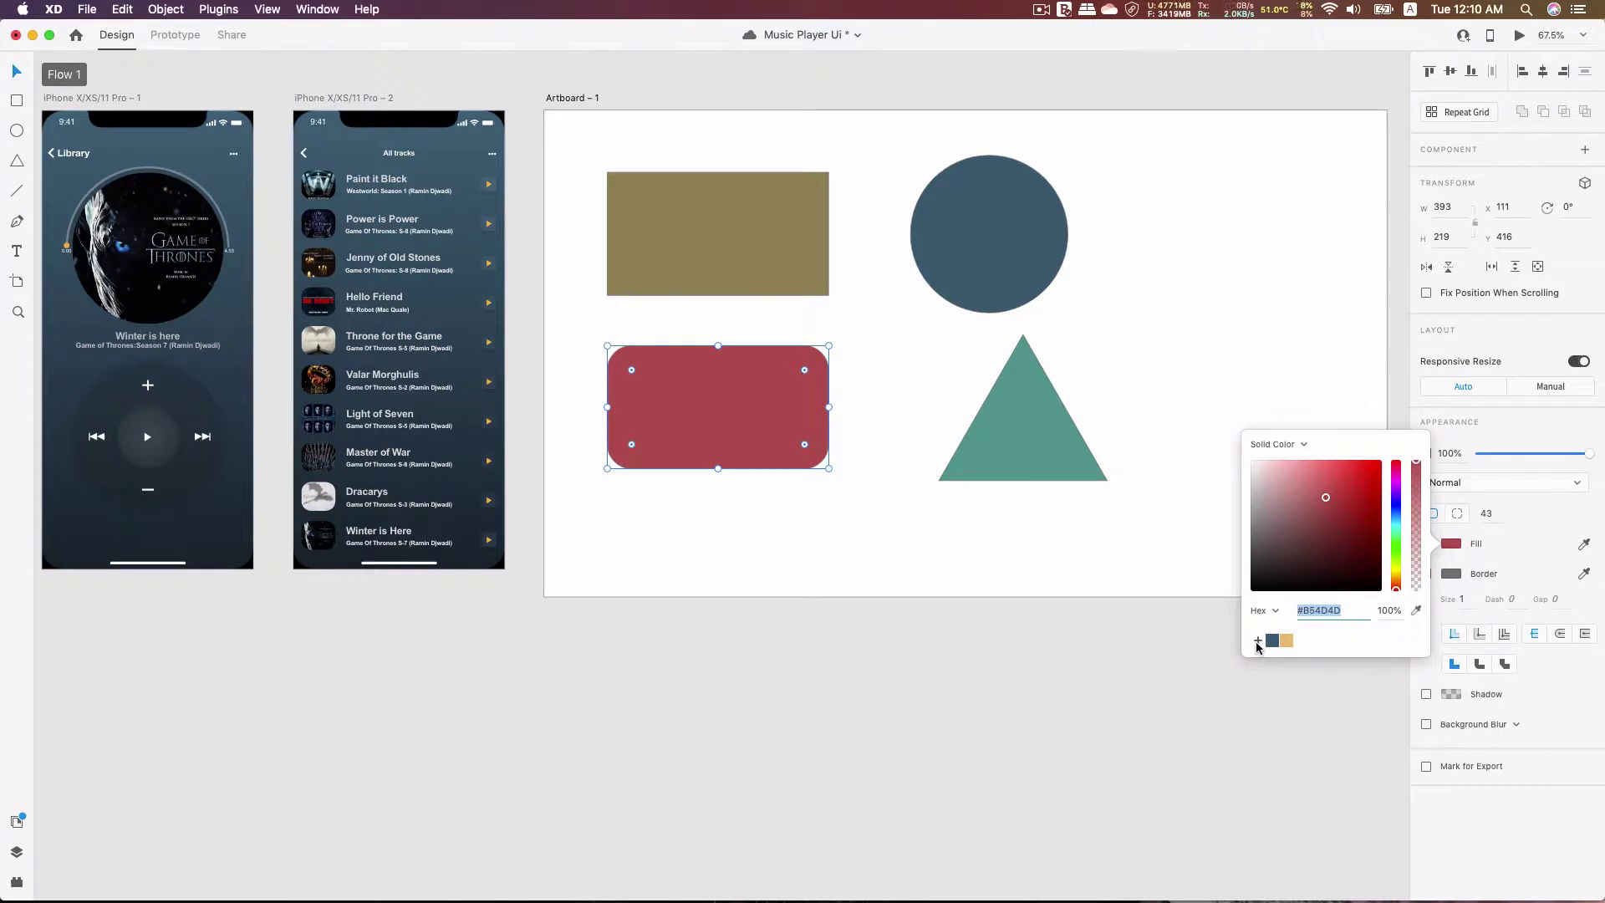
pyautogui.click(1258, 641)
# Step: Add the triangle's teal fill #48938D to the saved colour swatches and deselect the triangle
pyautogui.click(1027, 443)
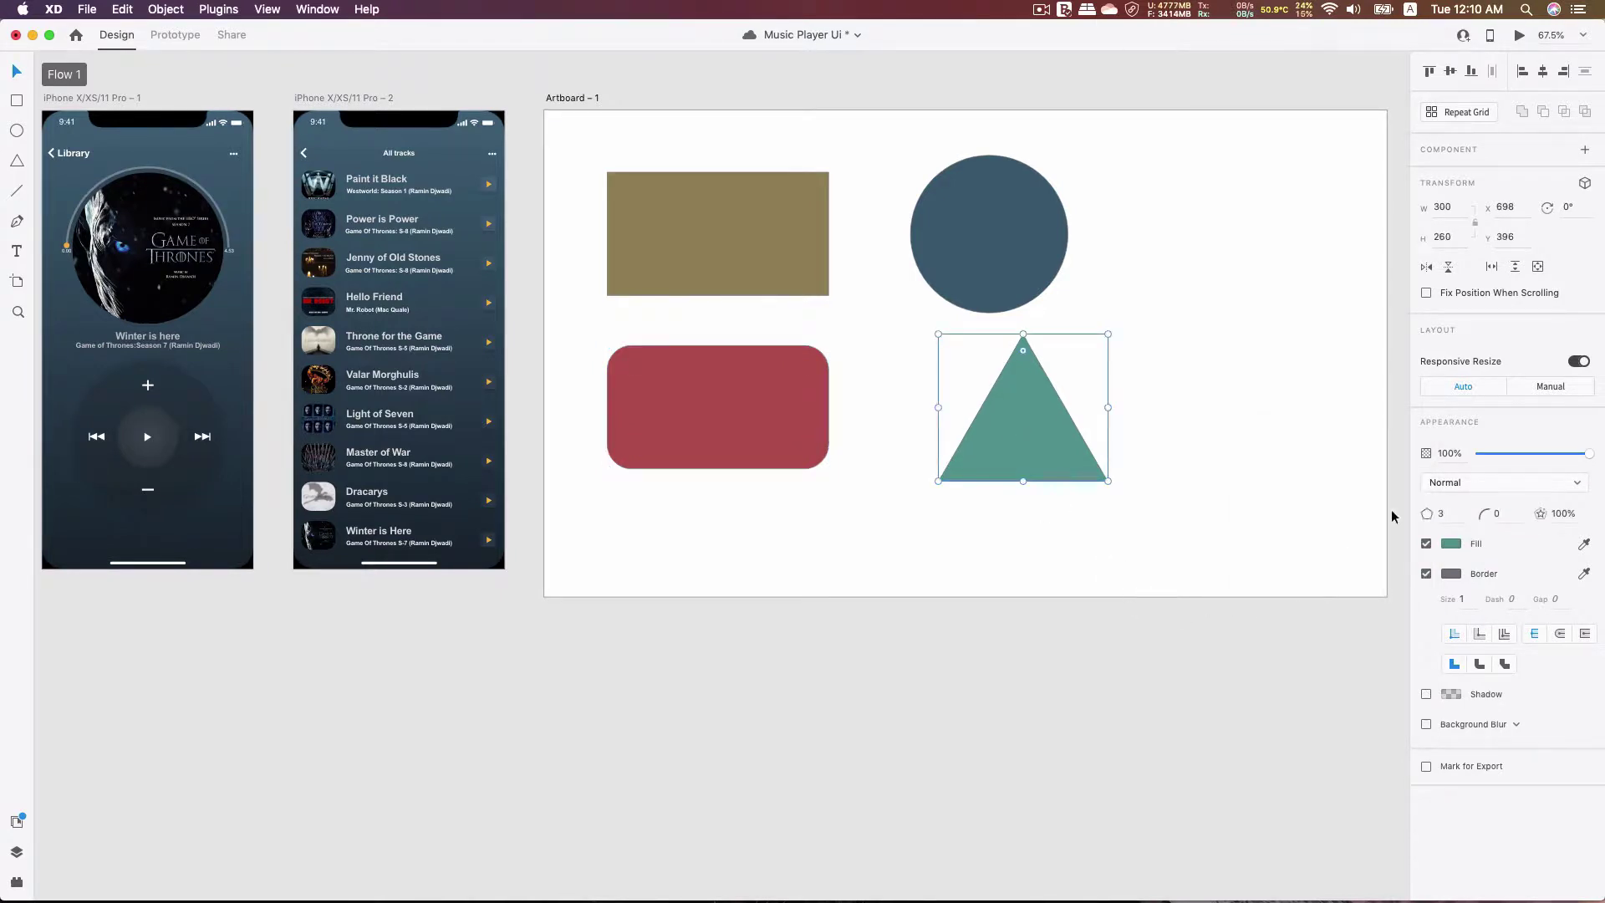
pyautogui.click(1451, 543)
pyautogui.click(1258, 640)
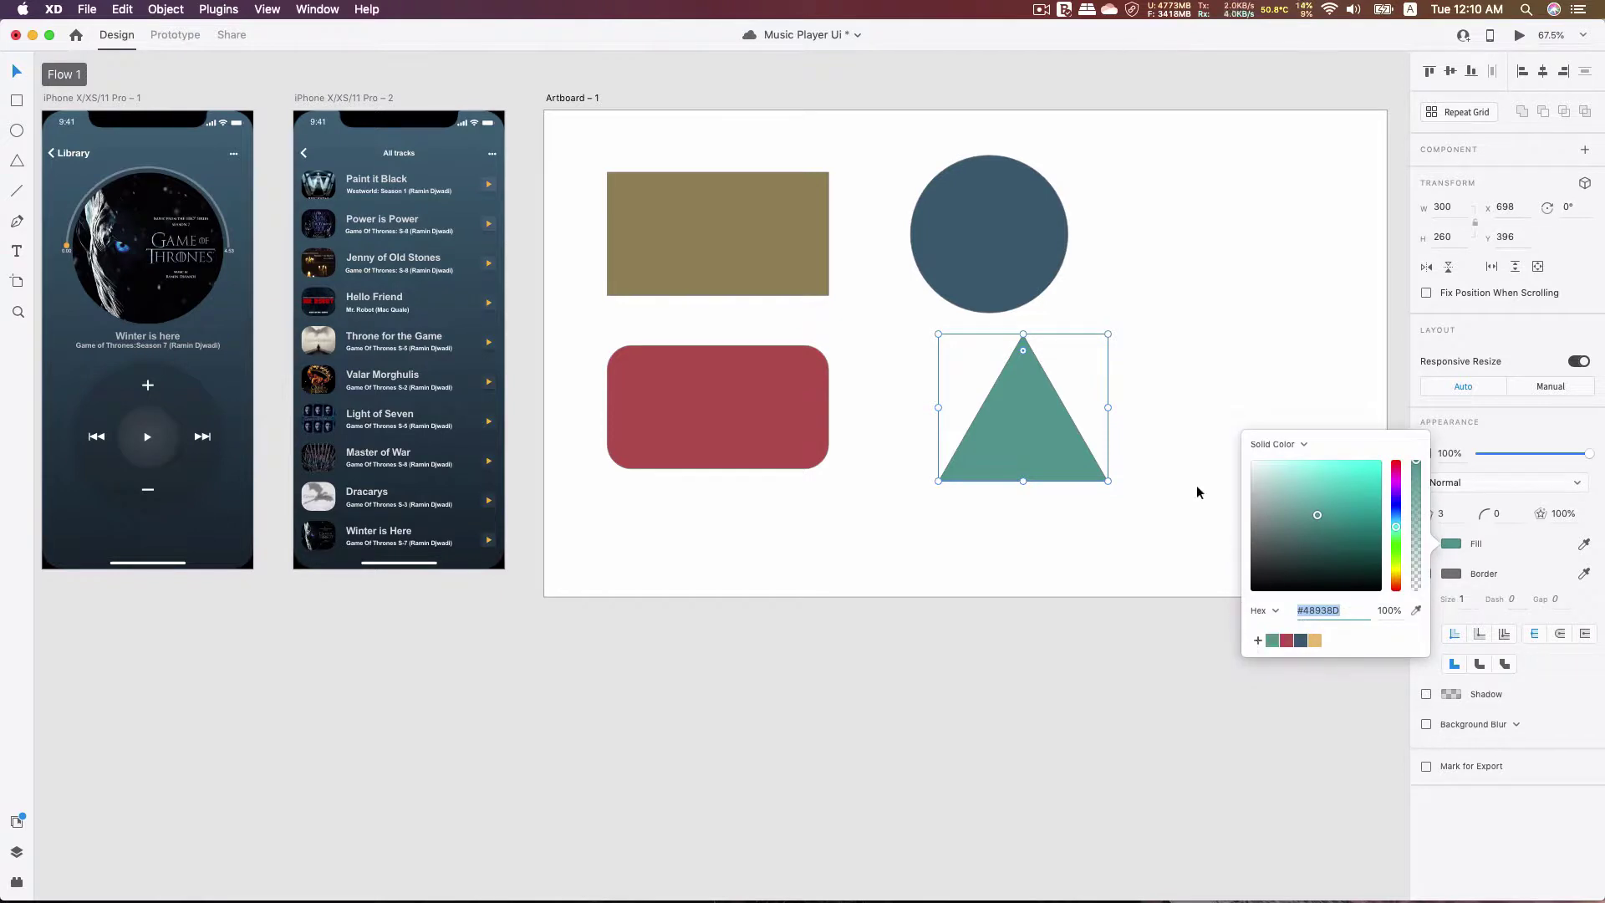
pyautogui.click(1155, 376)
pyautogui.click(1155, 376)
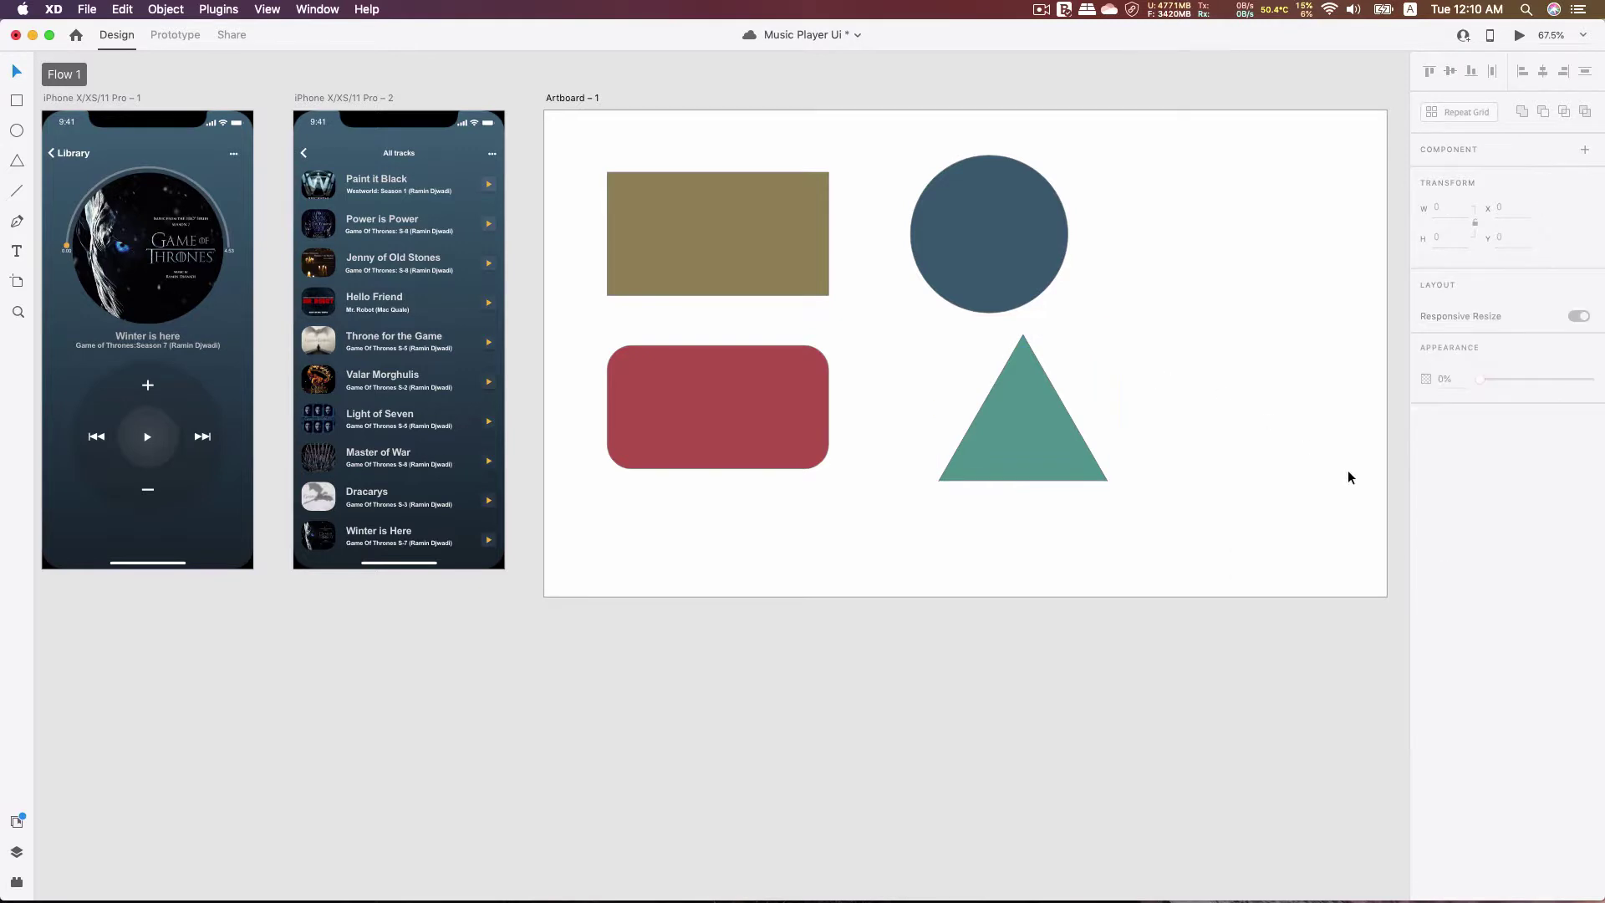
# Step: Remove the orange and dark blue #36596B swatches from the saved colours, using the triangle's fill settings
pyautogui.click(1042, 404)
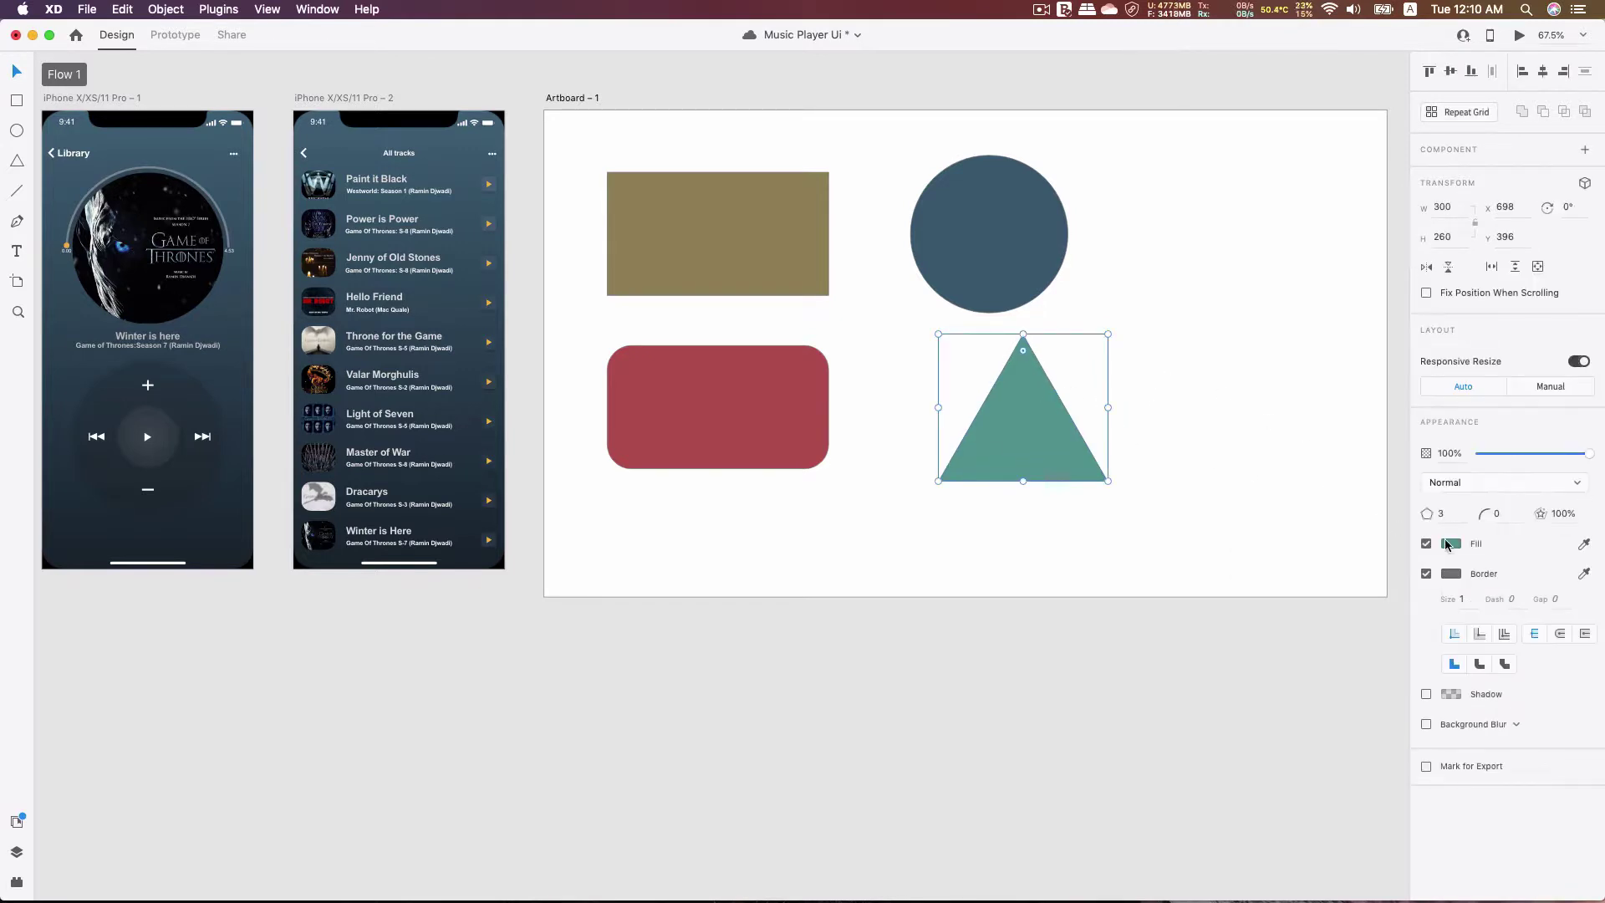
pyautogui.click(1451, 543)
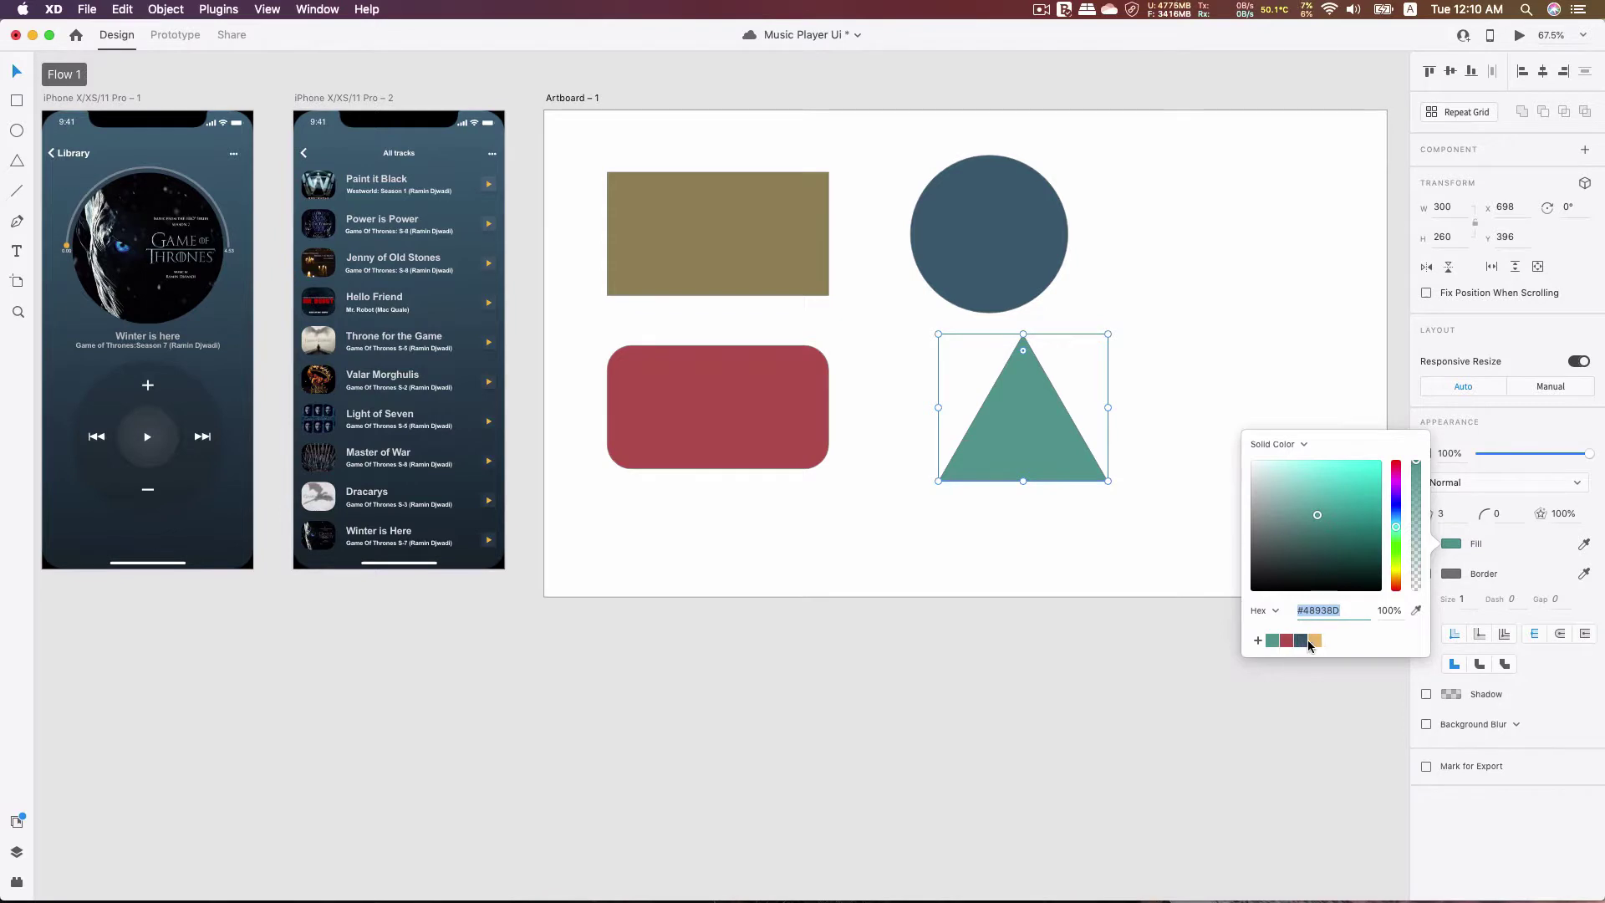
pyautogui.moveTo(1314, 642); pyautogui.dragTo(1310, 692)
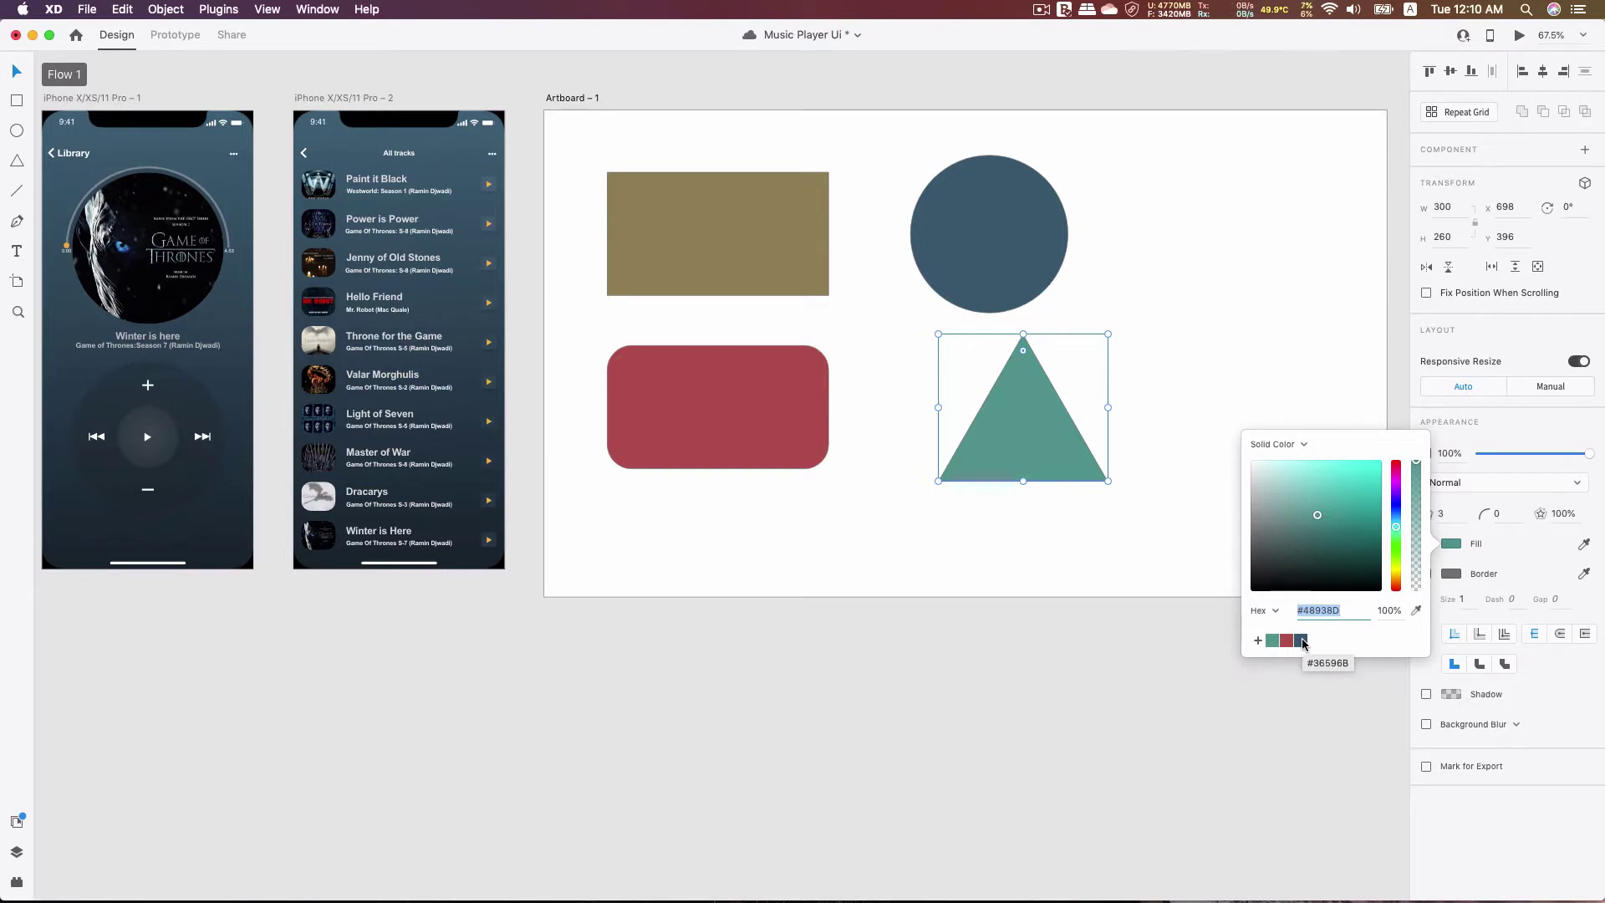
pyautogui.moveTo(1304, 644); pyautogui.dragTo(1302, 678)
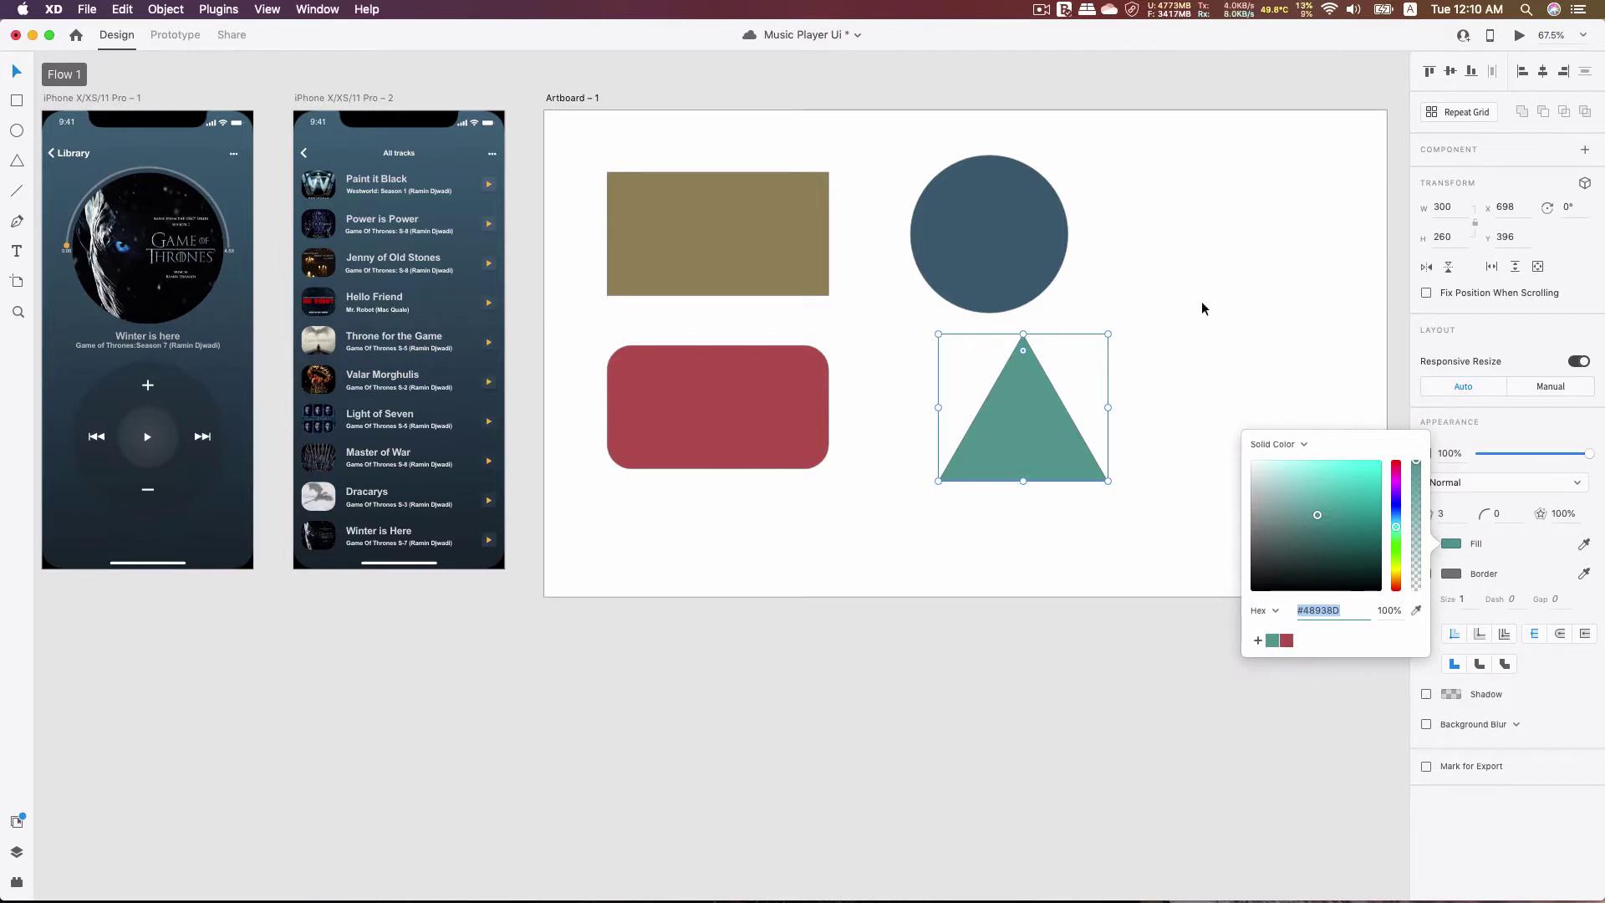
pyautogui.click(1297, 443)
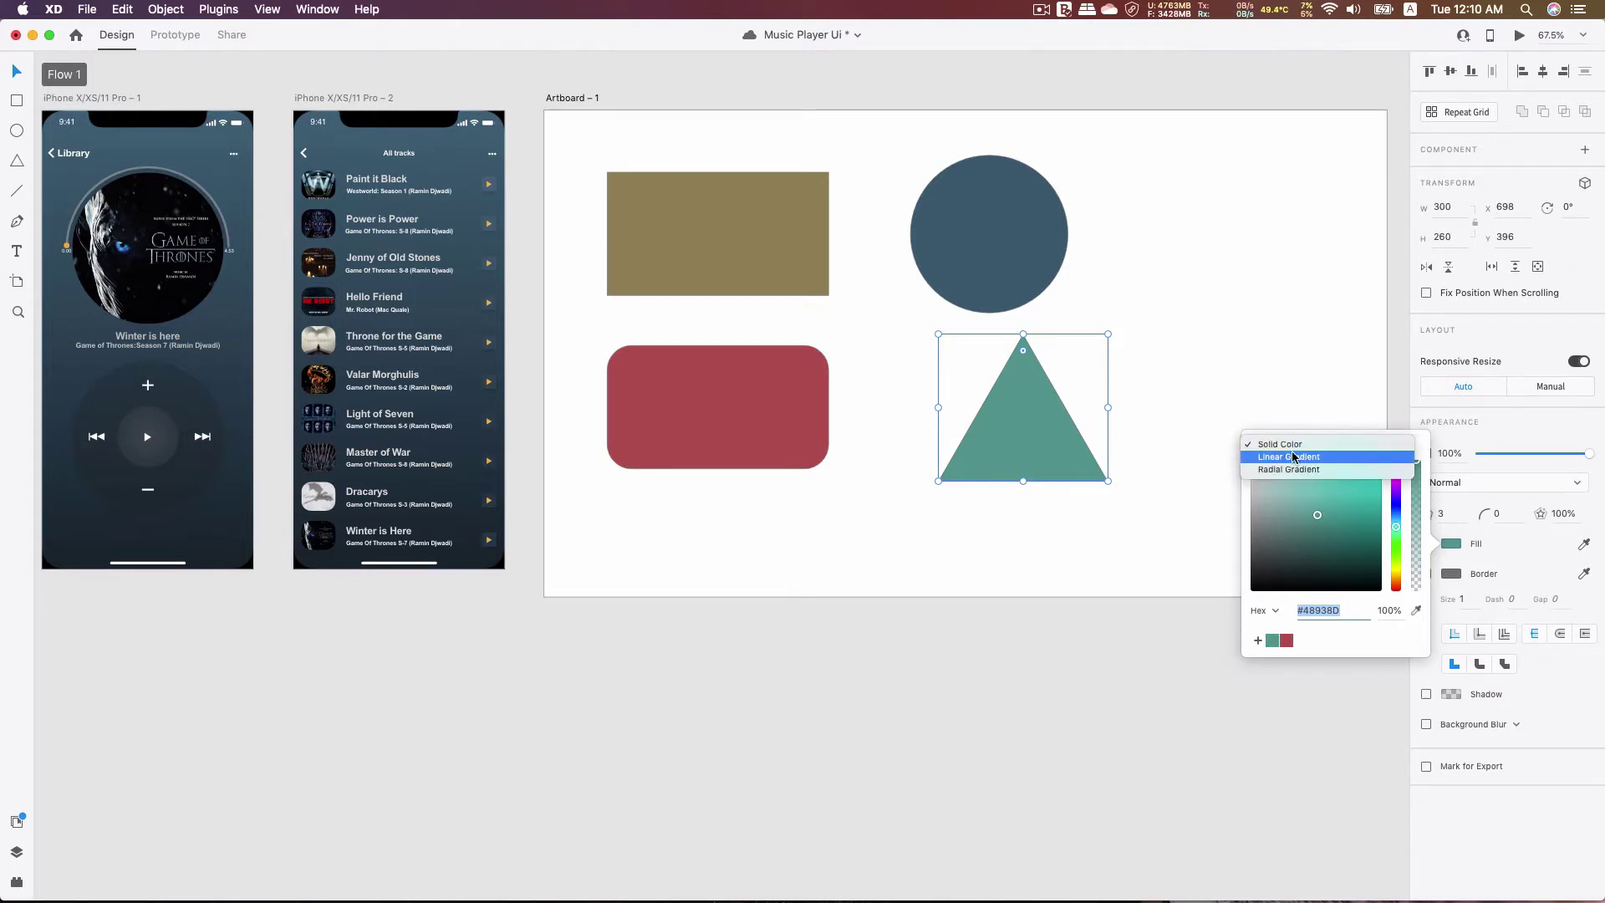
pyautogui.click(1232, 310)
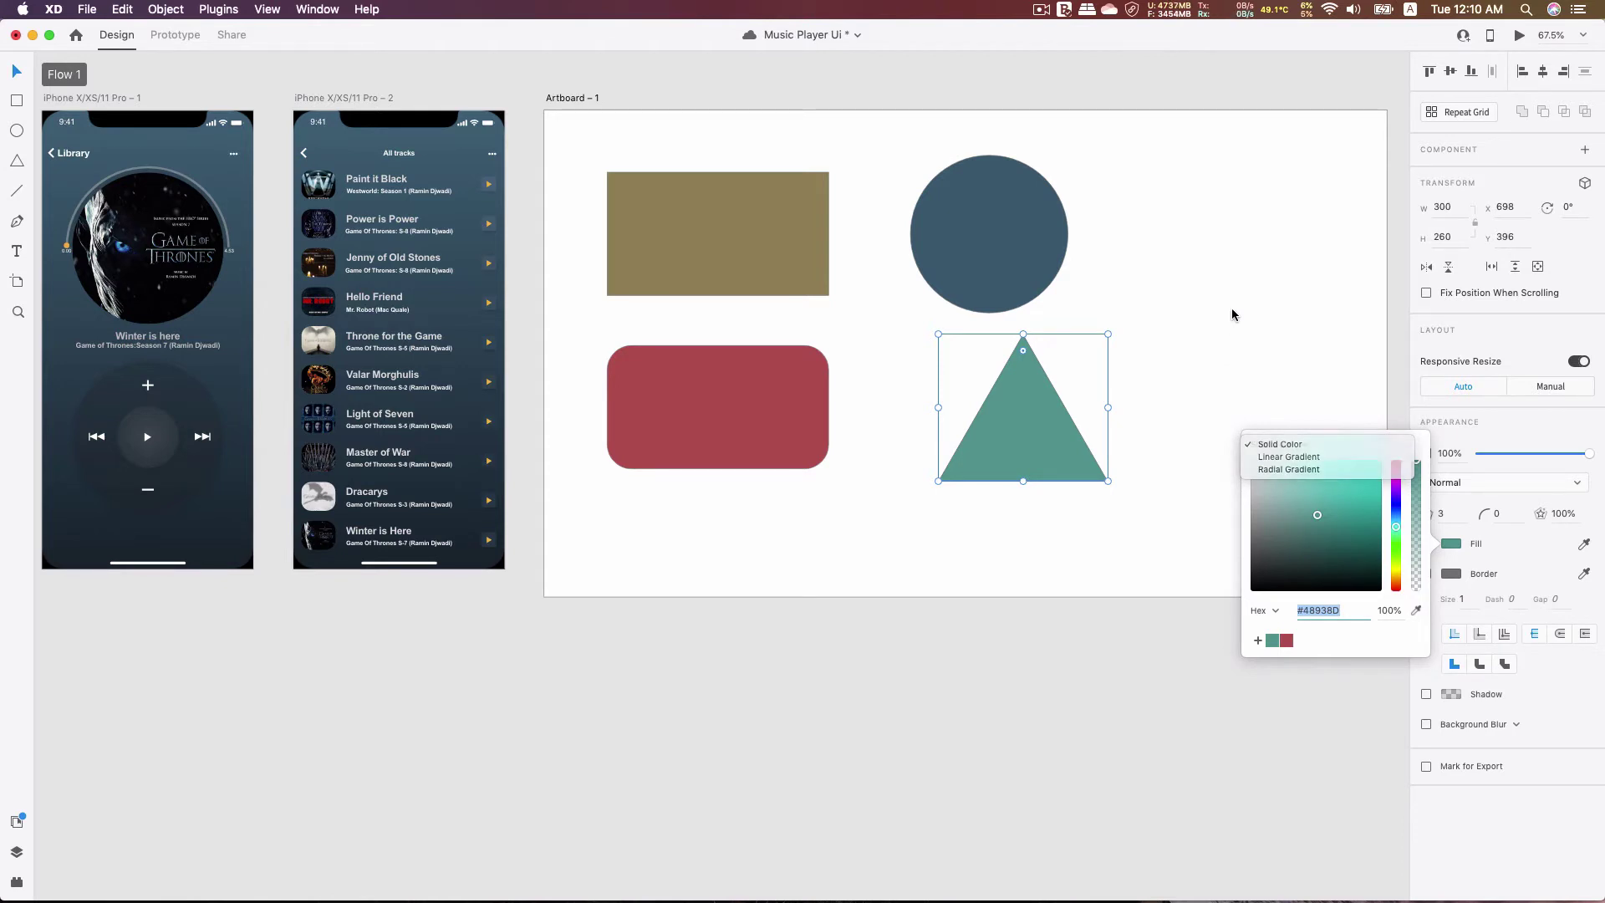
pyautogui.click(1177, 261)
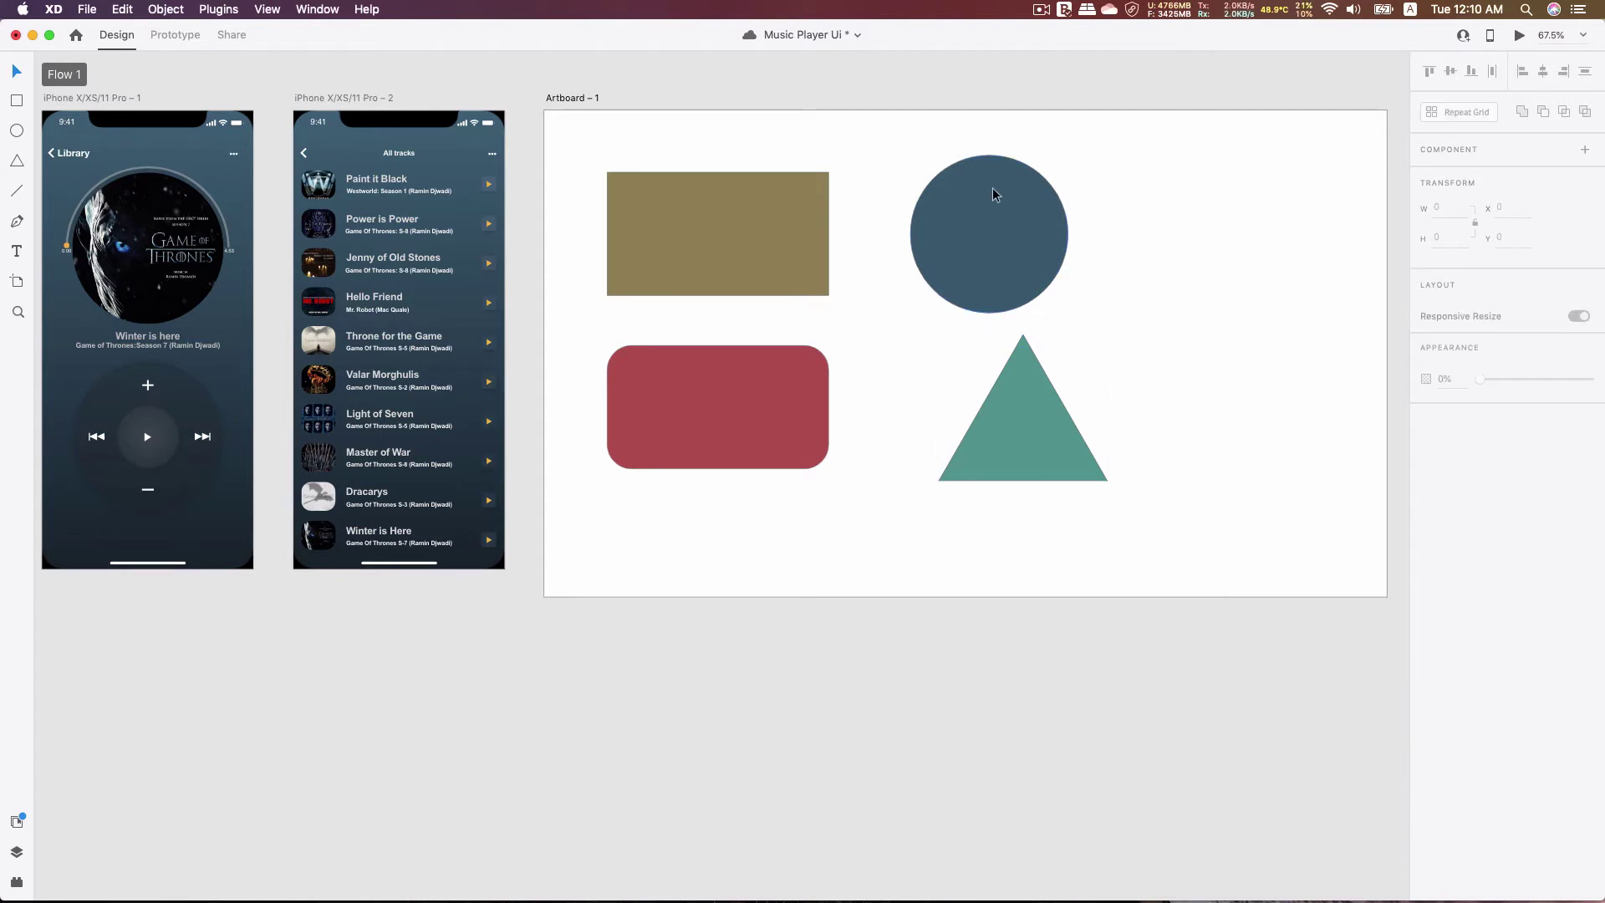